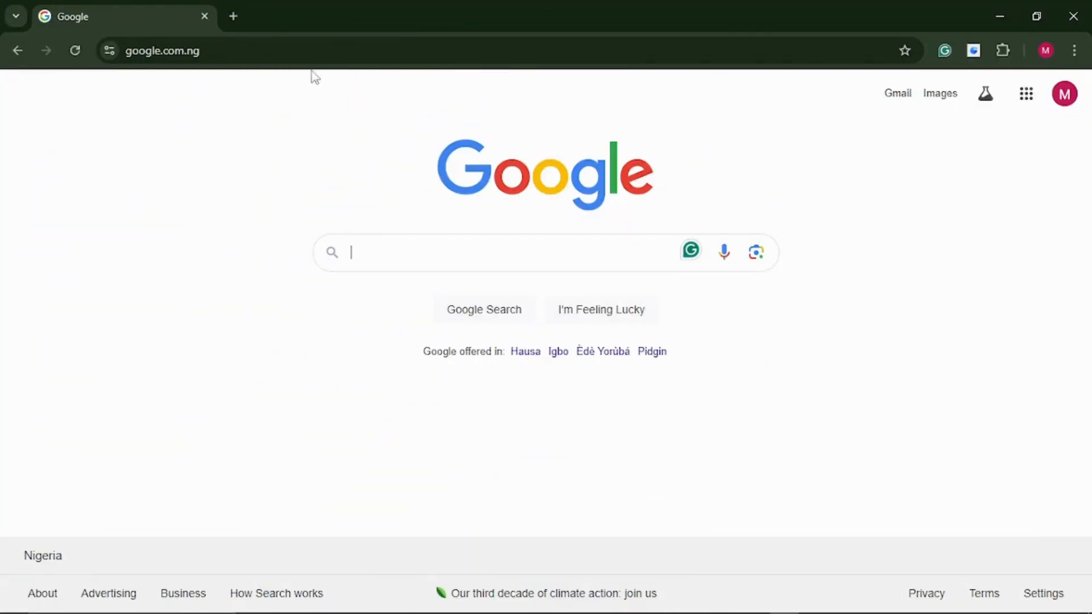
# Search Google for 'download mysql'
pyautogui.click(250, 50)
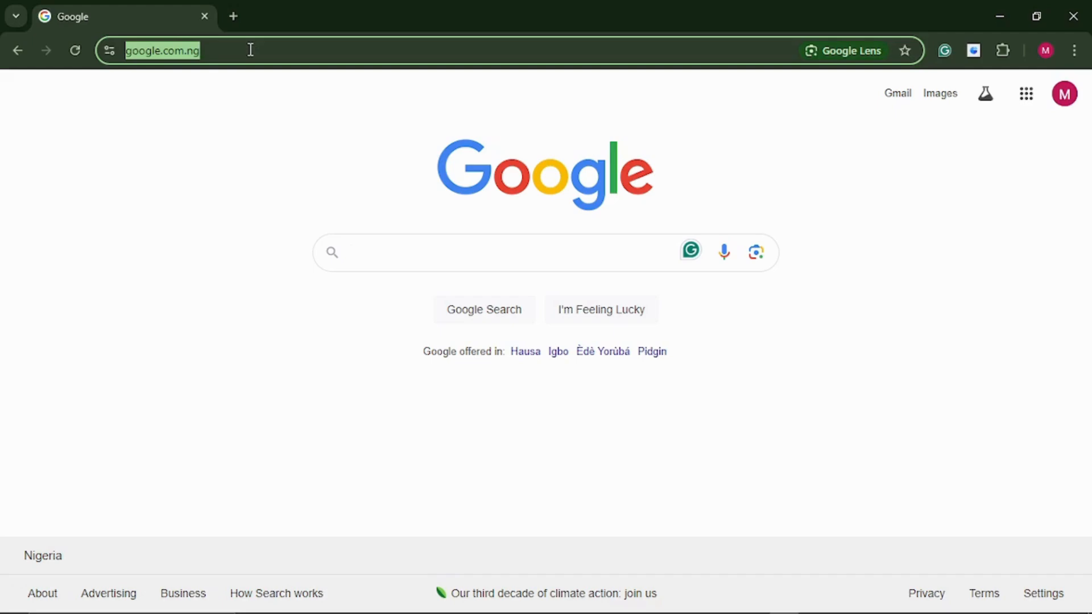
pyautogui.write('downl')
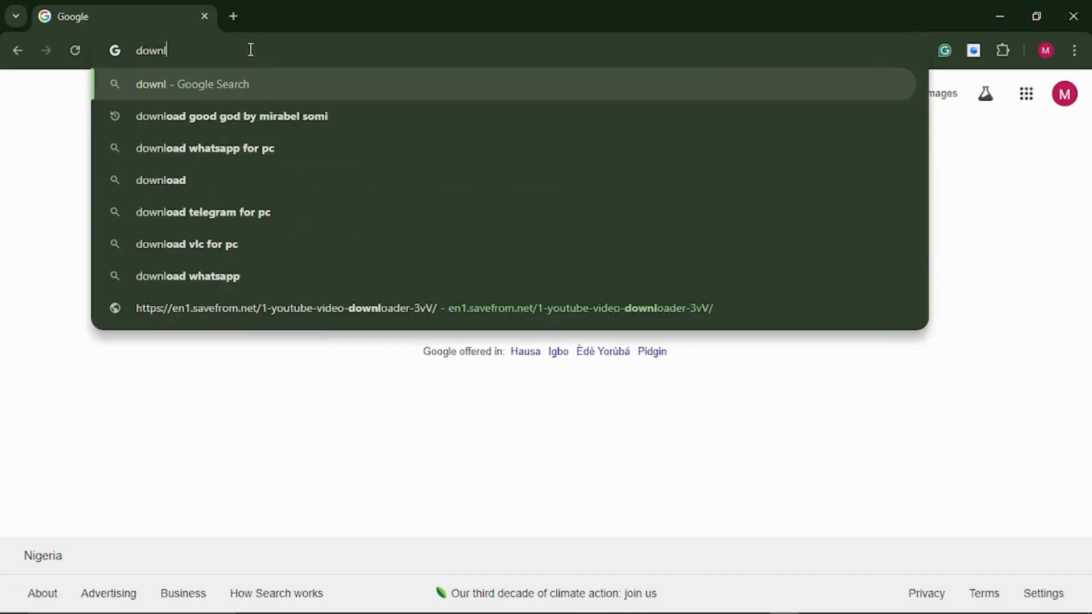
pyautogui.write('oad mysql')
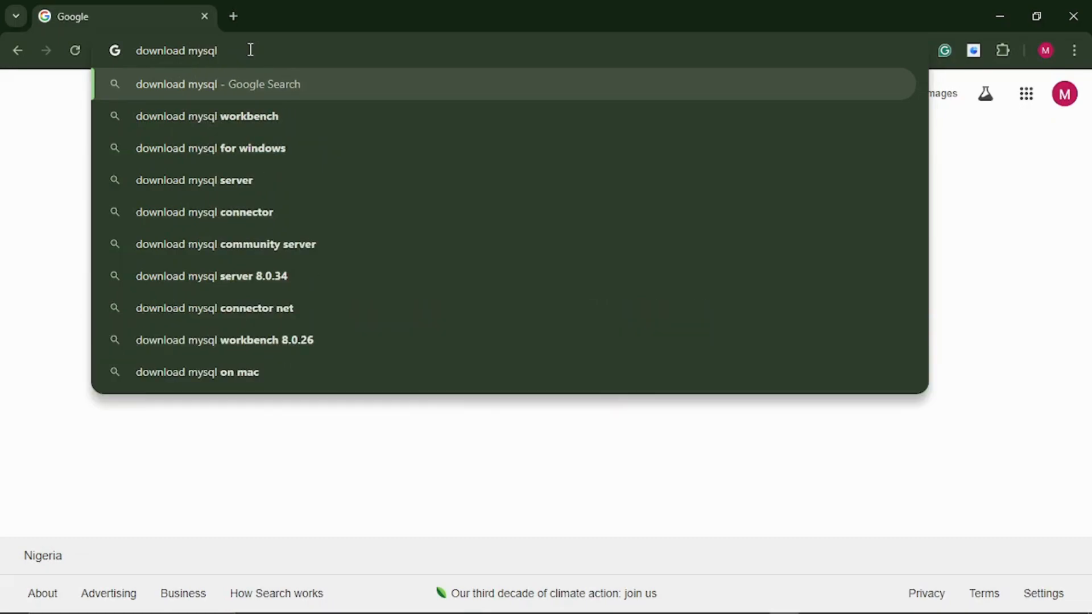
pyautogui.press('Return')
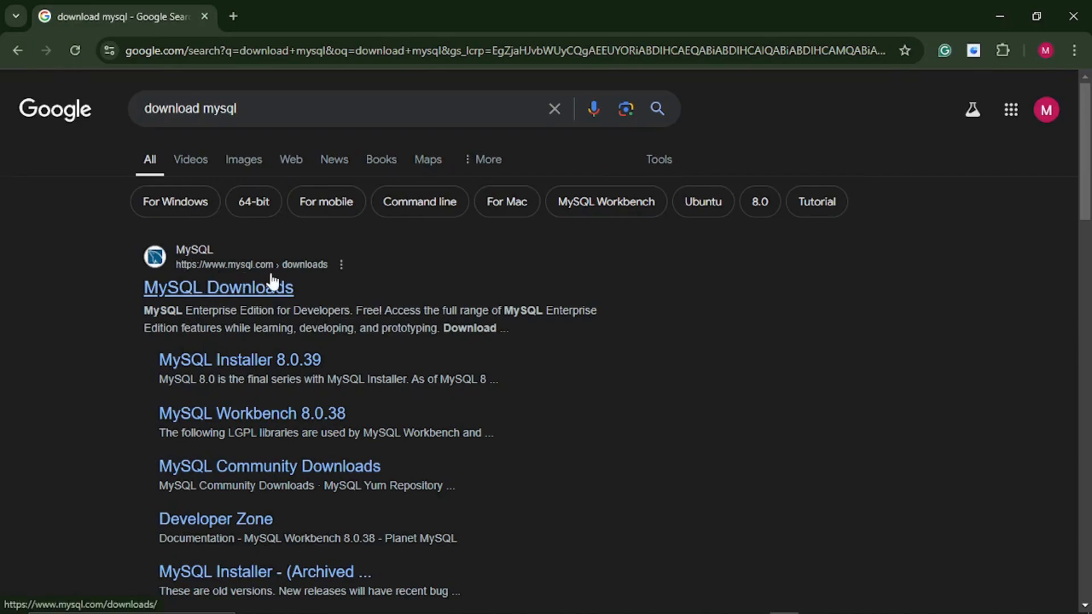
# Open the MySQL Downloads result, then the MySQL Community (GPL) Downloads page
pyautogui.click(216, 288)
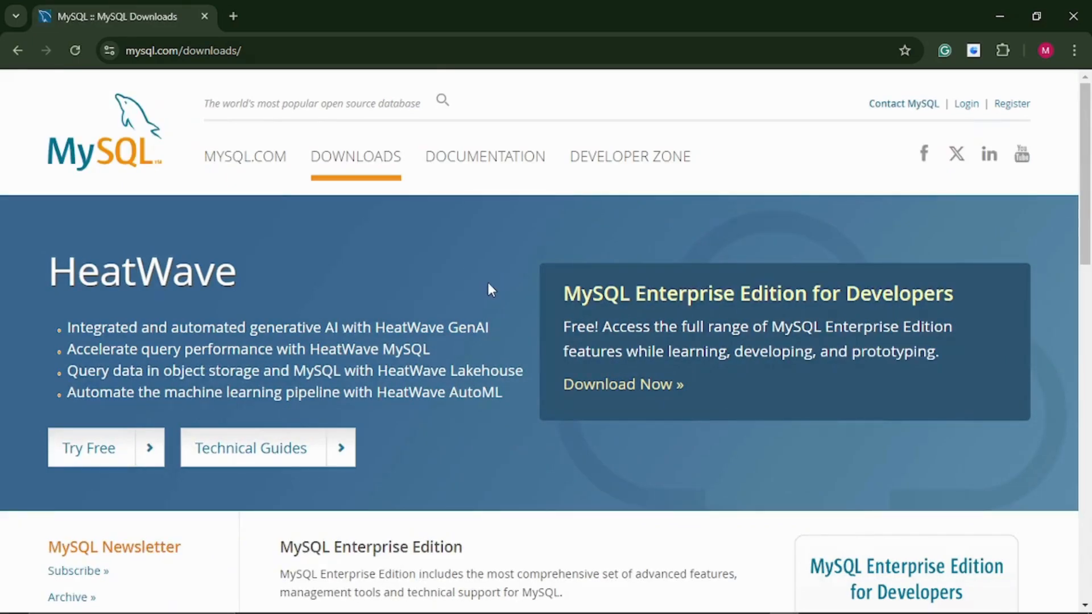
pyautogui.scroll(-7, 488, 285)
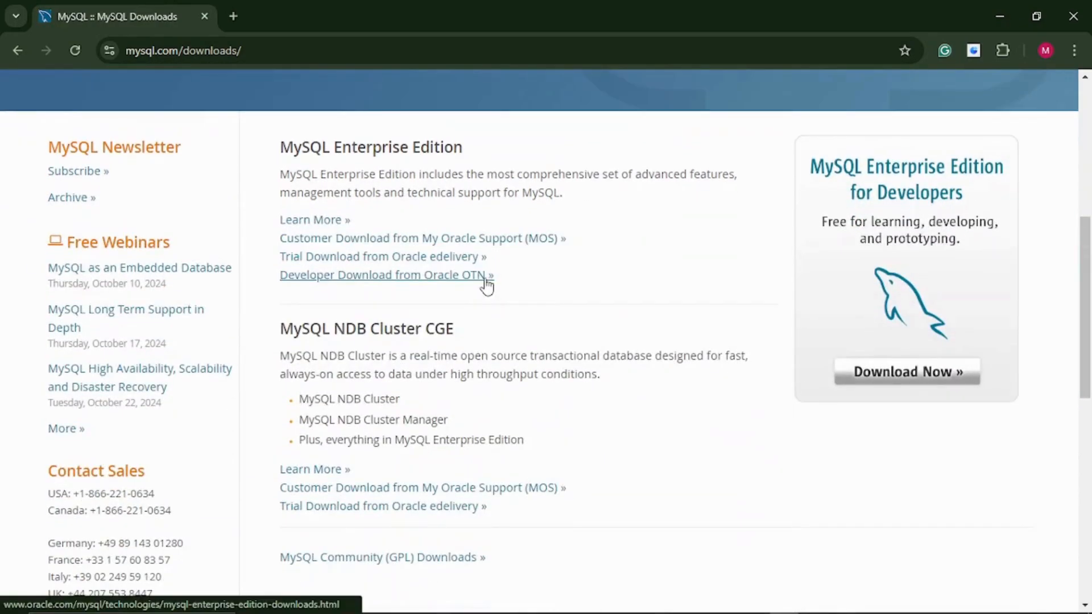
pyautogui.scroll(7, 487, 285)
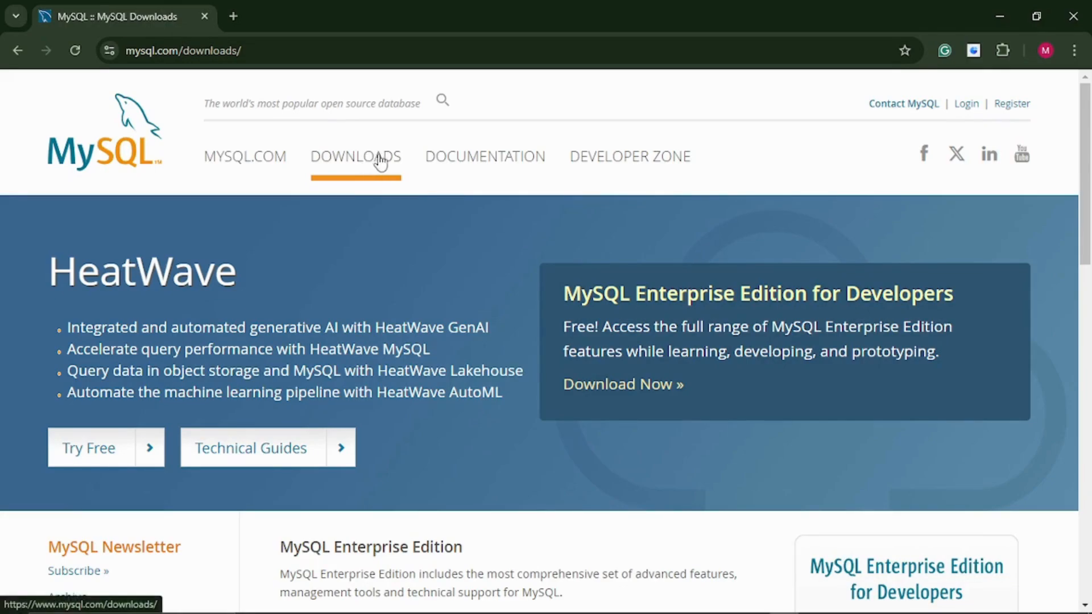
pyautogui.scroll(-10, 380, 162)
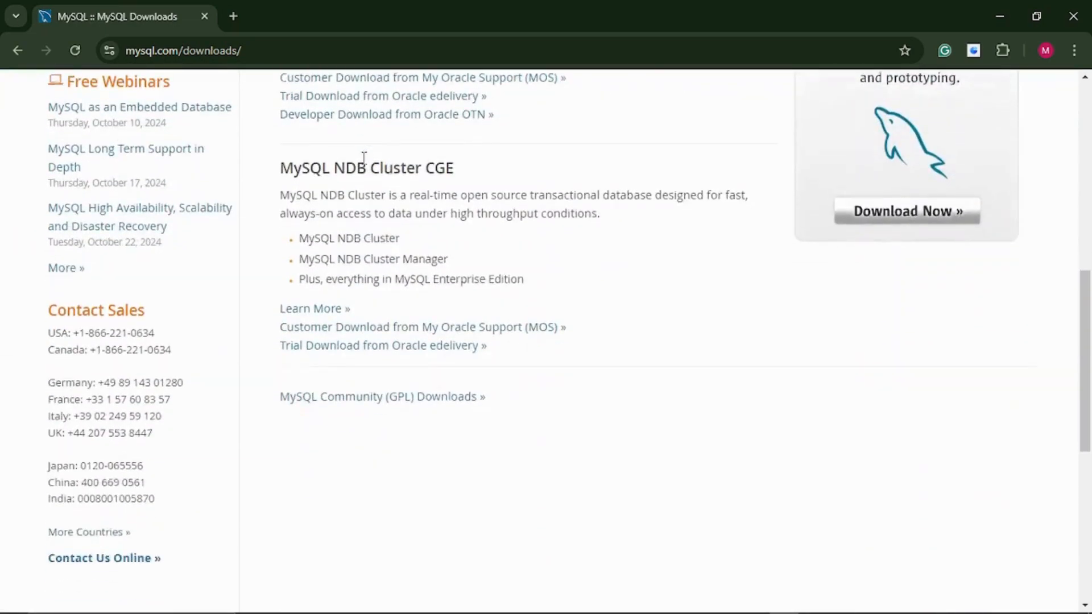
pyautogui.scroll(-3, 364, 158)
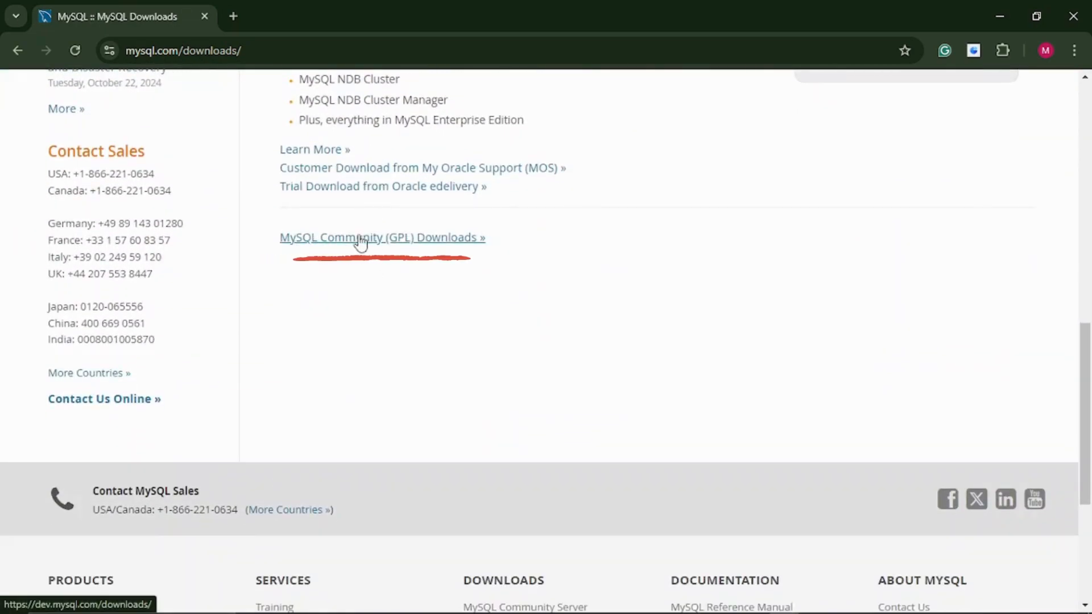
pyautogui.click(422, 239)
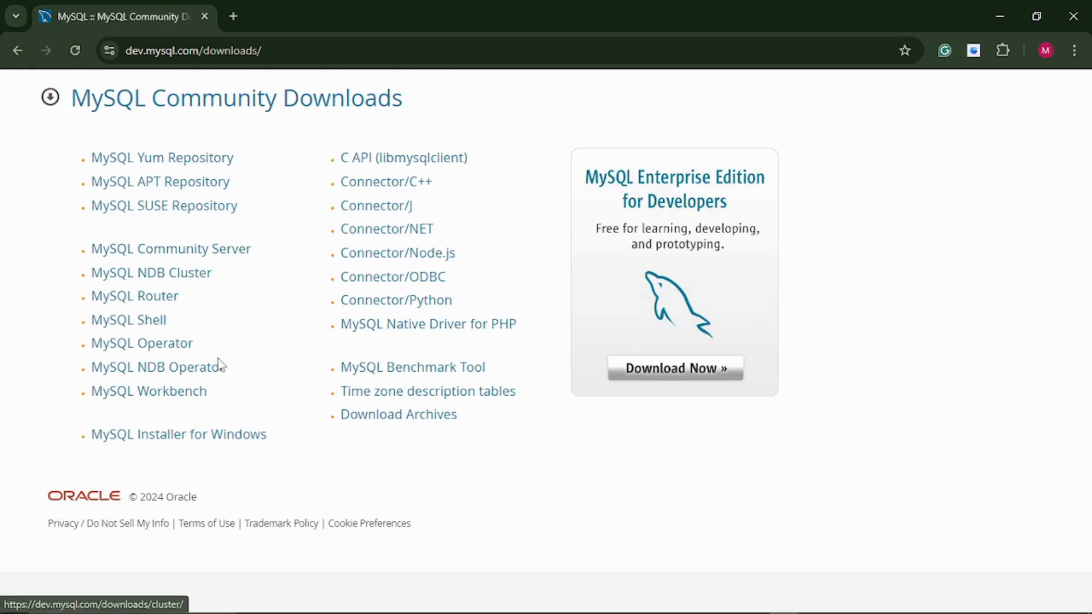
# Open MySQL Installer for Windows, keeping version 8.0.39 and Microsoft Windows selected
pyautogui.click(230, 439)
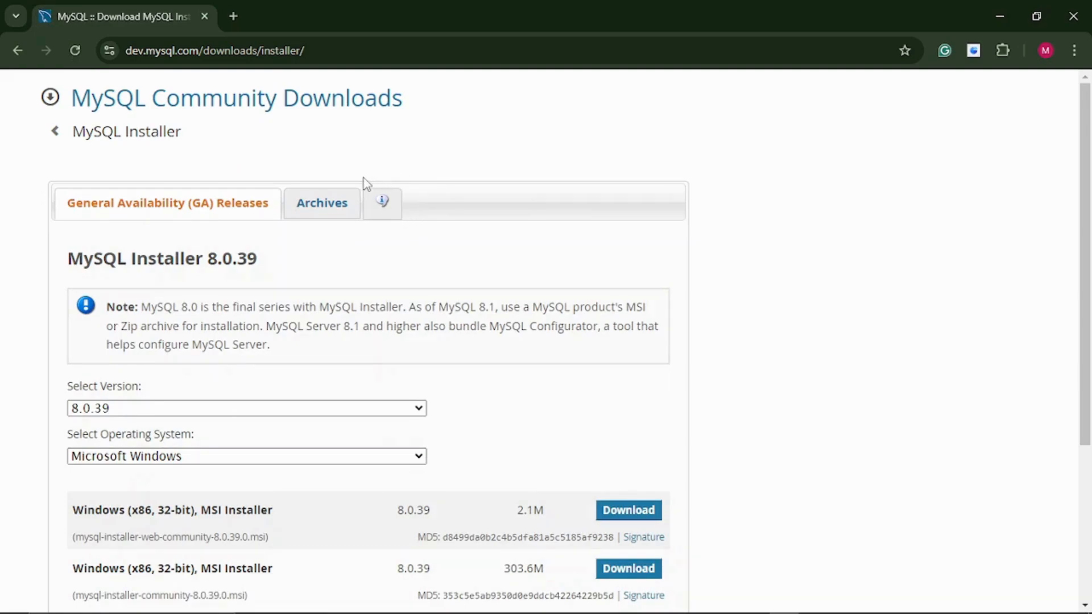
pyautogui.scroll(-1, 390, 368)
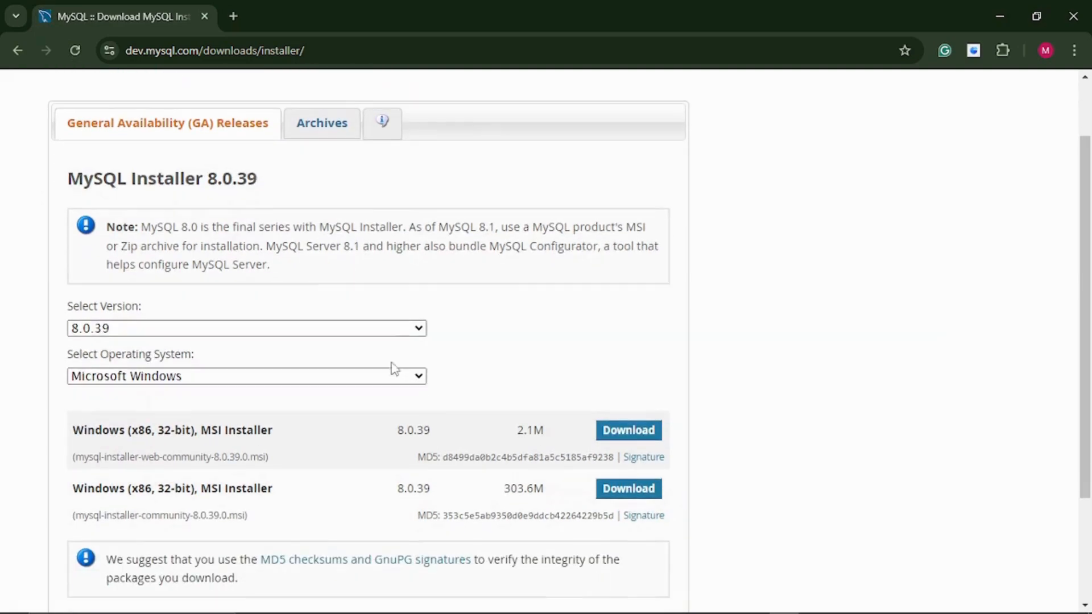
pyautogui.click(419, 331)
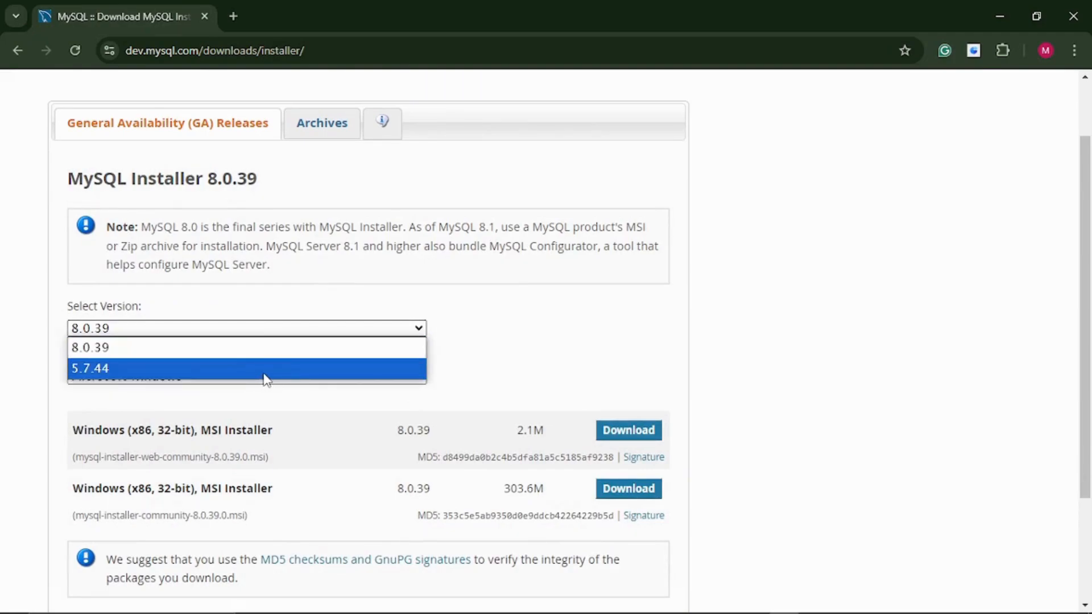
pyautogui.click(271, 348)
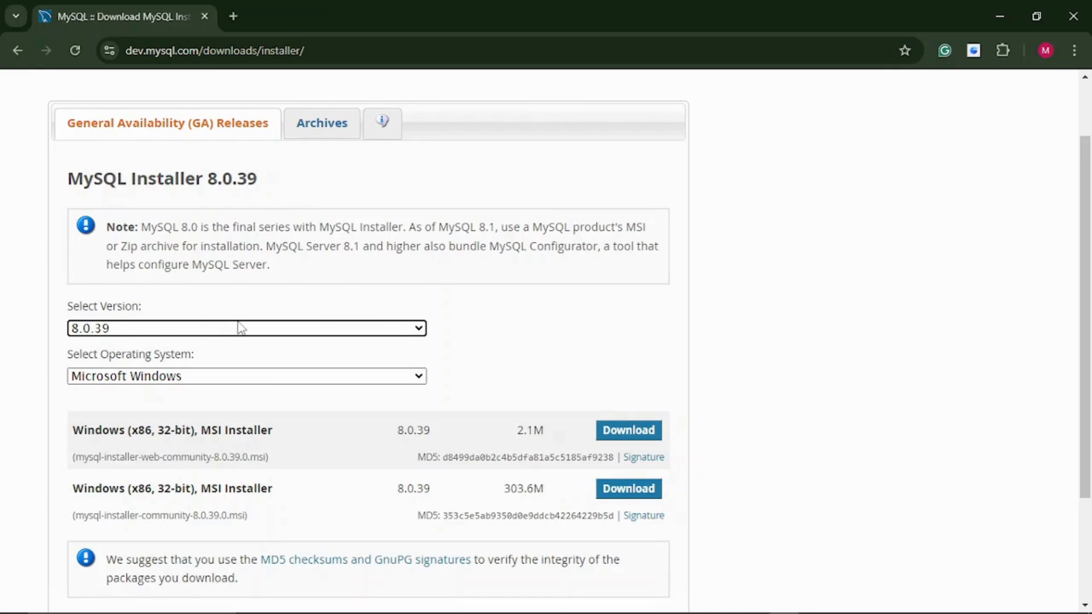
pyautogui.click(327, 385)
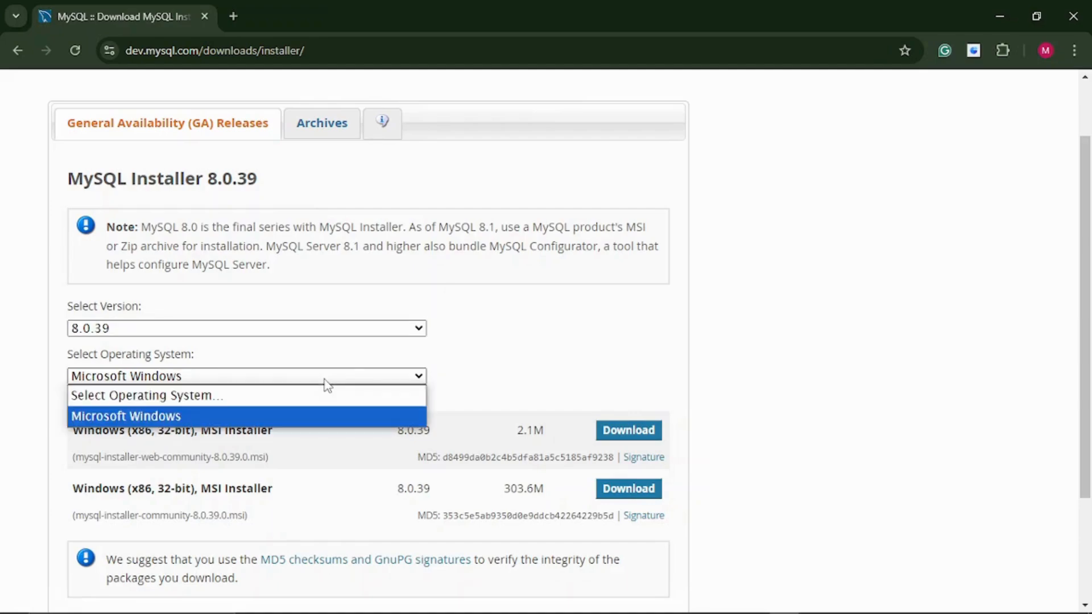
pyautogui.click(293, 419)
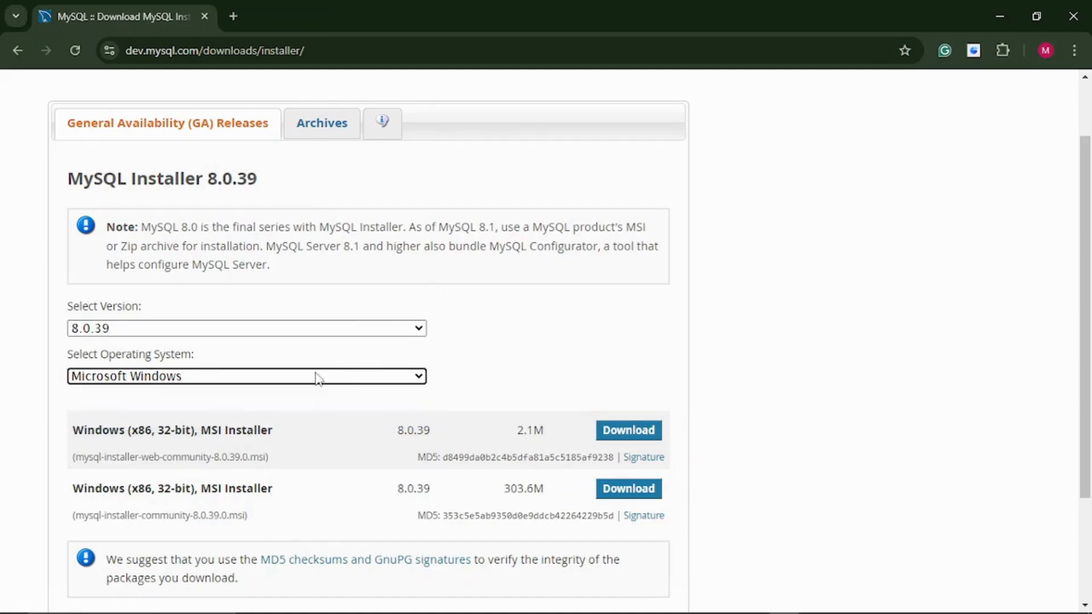
pyautogui.scroll(-2, 361, 364)
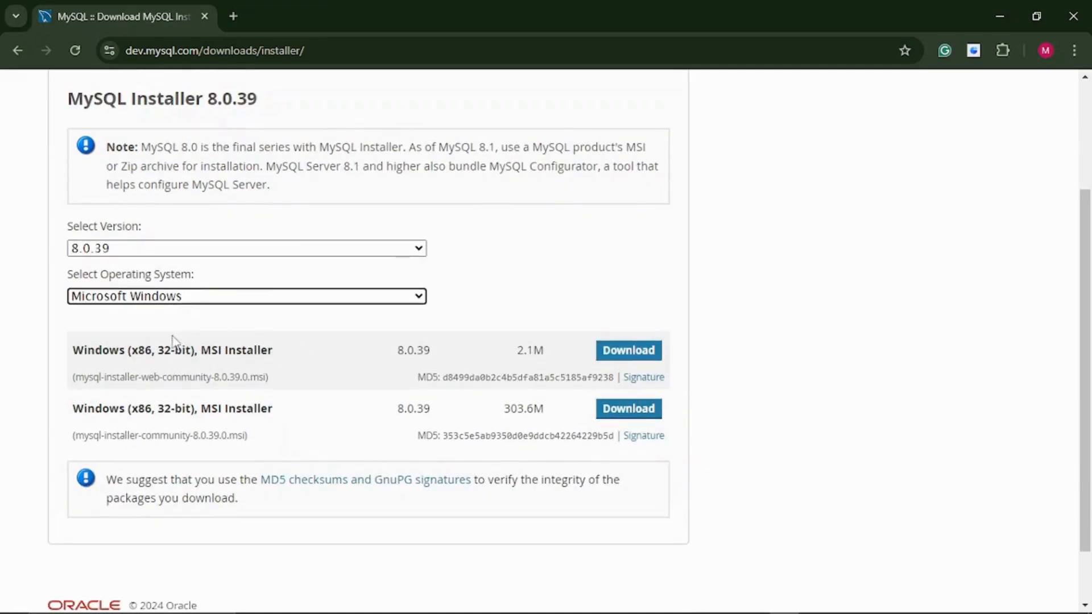
pyautogui.moveTo(72, 352); pyautogui.dragTo(283, 364)
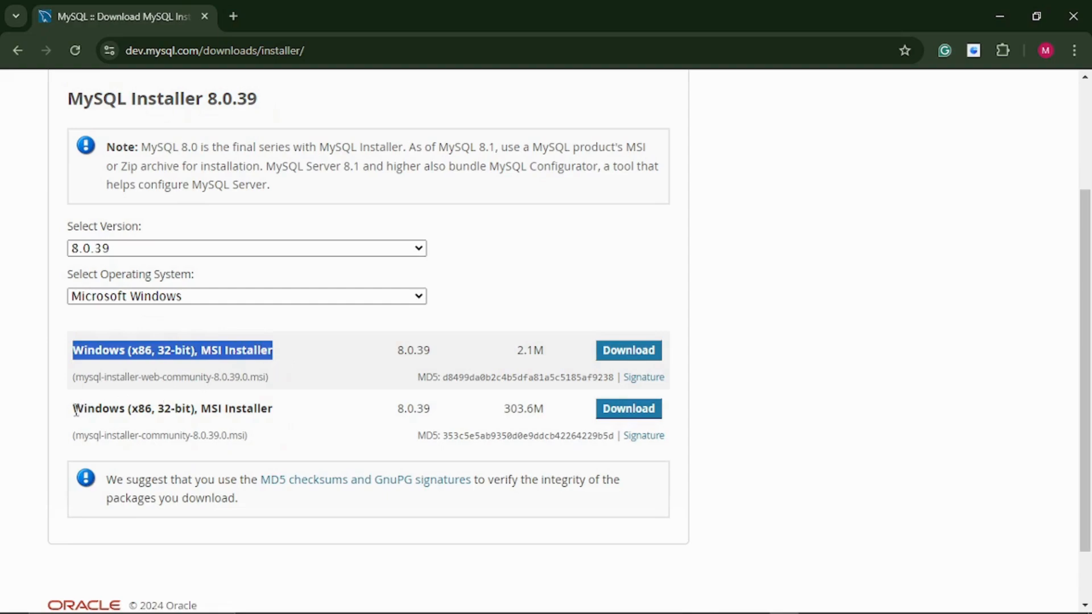
pyautogui.moveTo(75, 411); pyautogui.dragTo(261, 409)
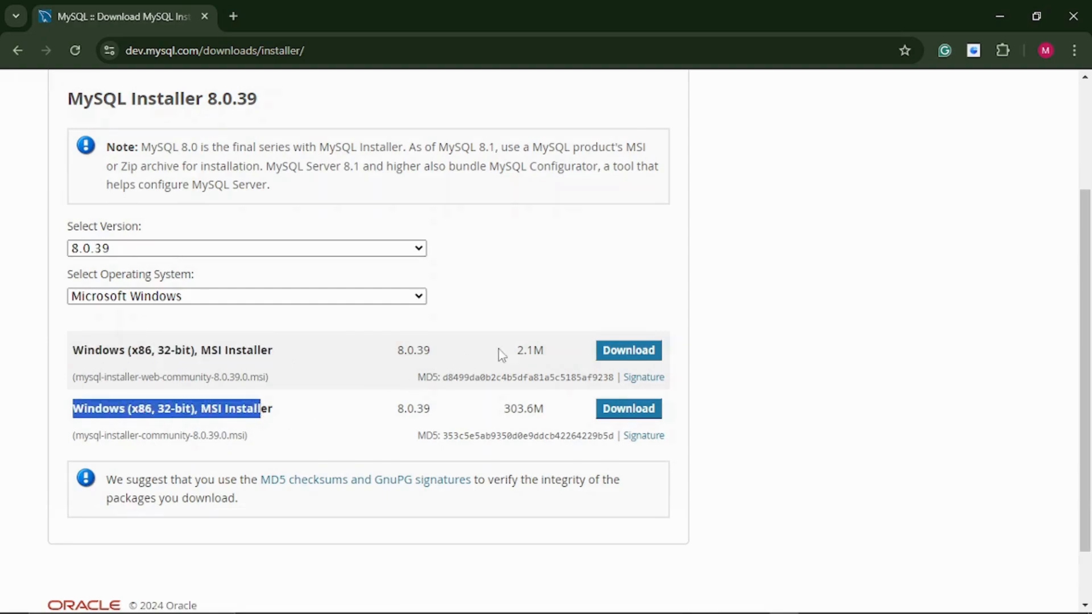
pyautogui.moveTo(513, 353); pyautogui.dragTo(544, 353)
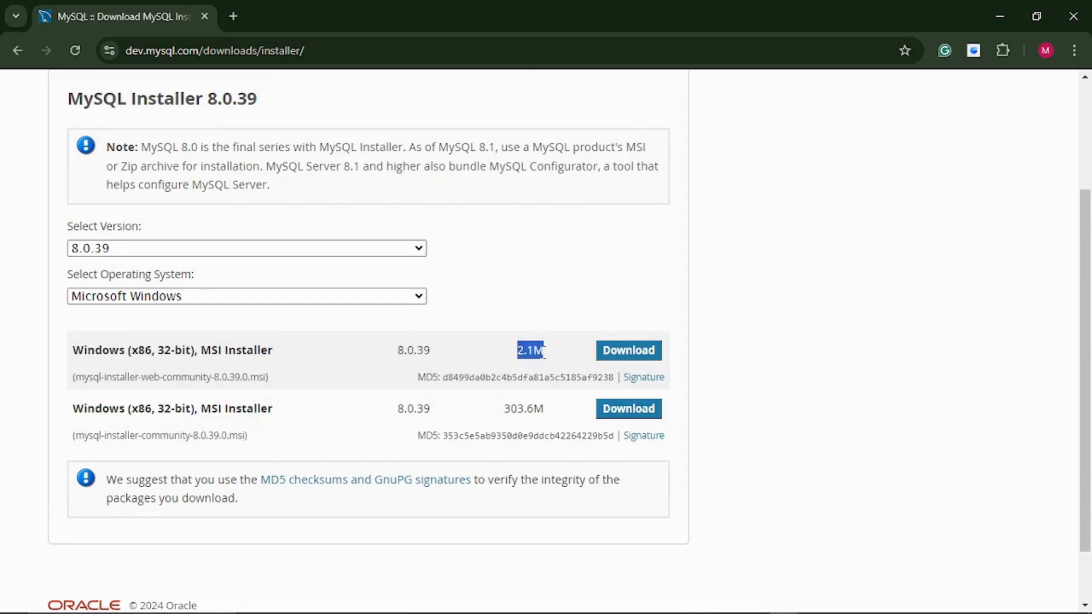
pyautogui.moveTo(504, 409); pyautogui.dragTo(546, 412)
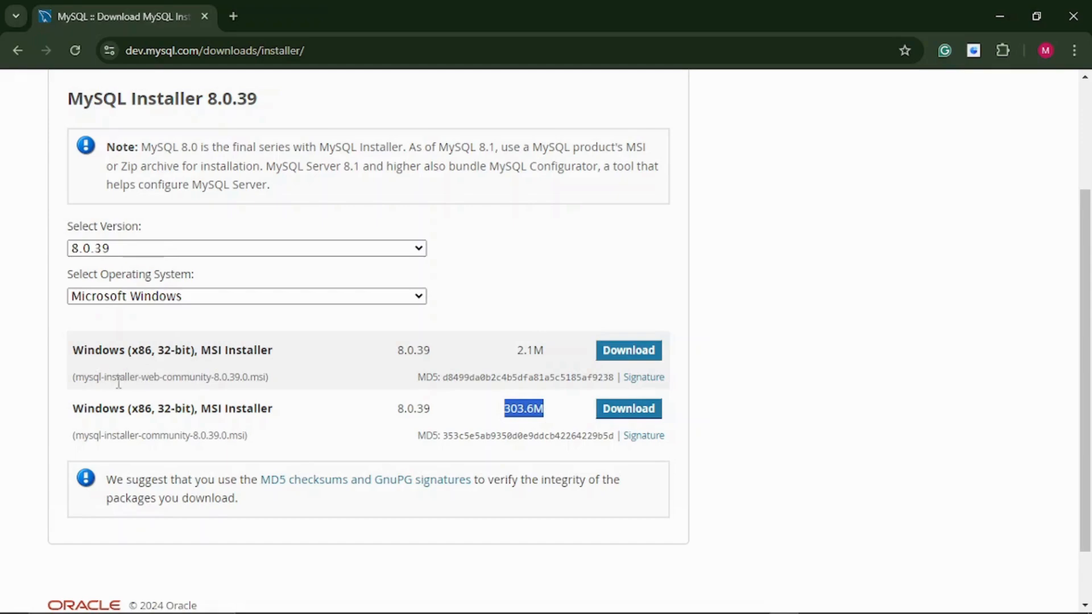
pyautogui.moveTo(143, 377); pyautogui.dragTo(161, 377)
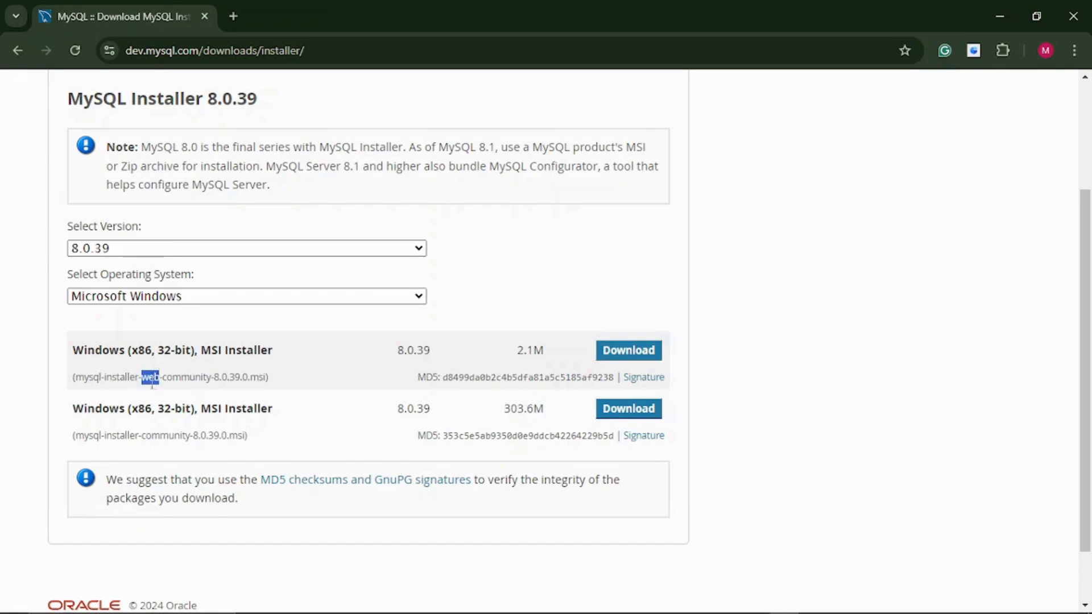
pyautogui.moveTo(75, 377); pyautogui.dragTo(211, 382)
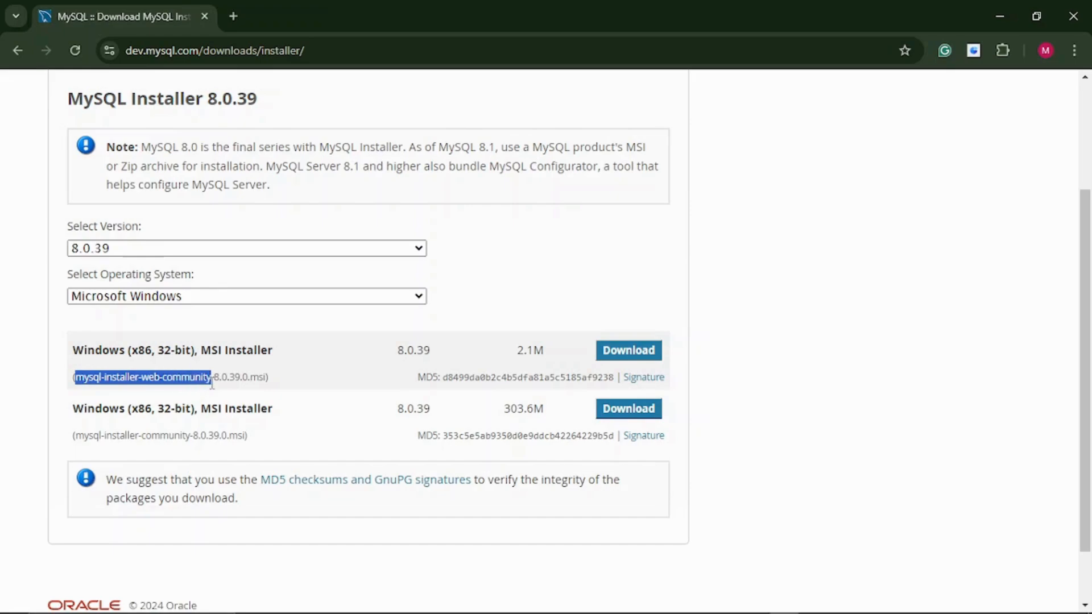
pyautogui.moveTo(75, 436); pyautogui.dragTo(231, 435)
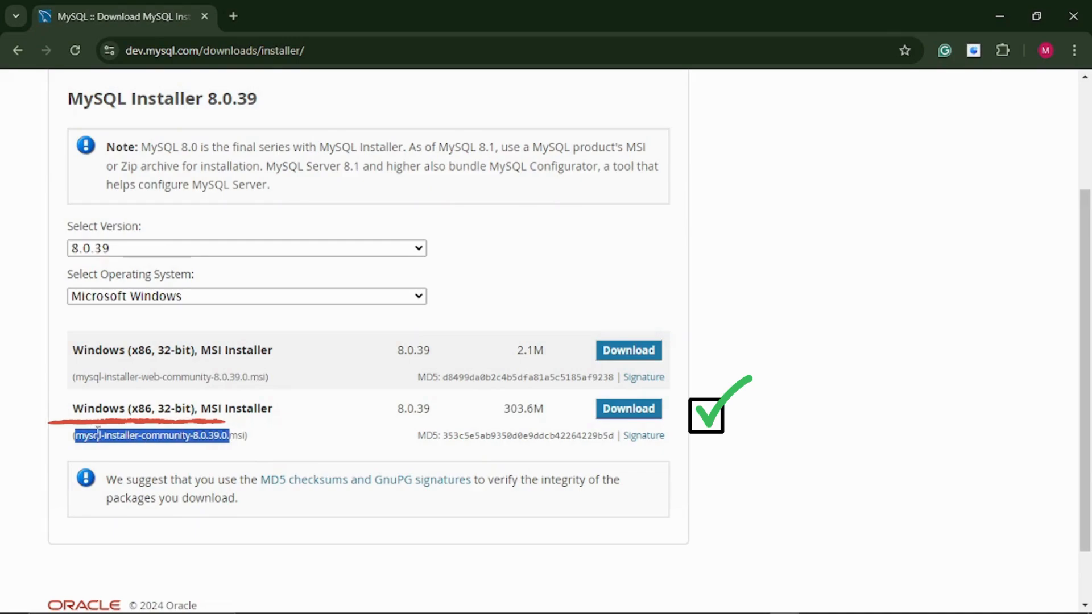
pyautogui.moveTo(98, 436); pyautogui.dragTo(182, 436)
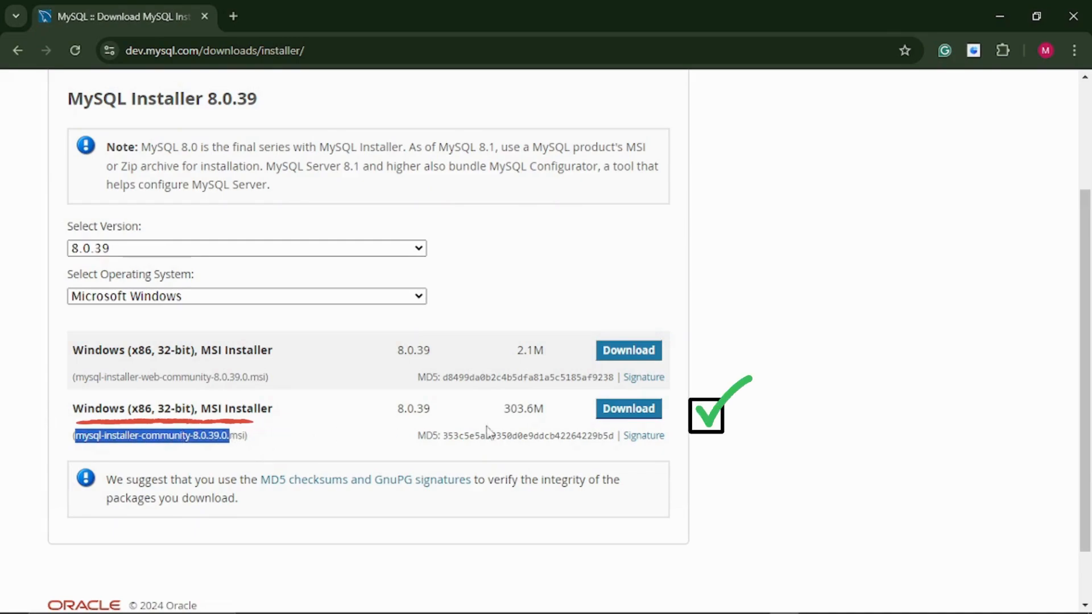
# Download the 303.6M full installer without signing in, then view it in File Explorer
pyautogui.click(630, 415)
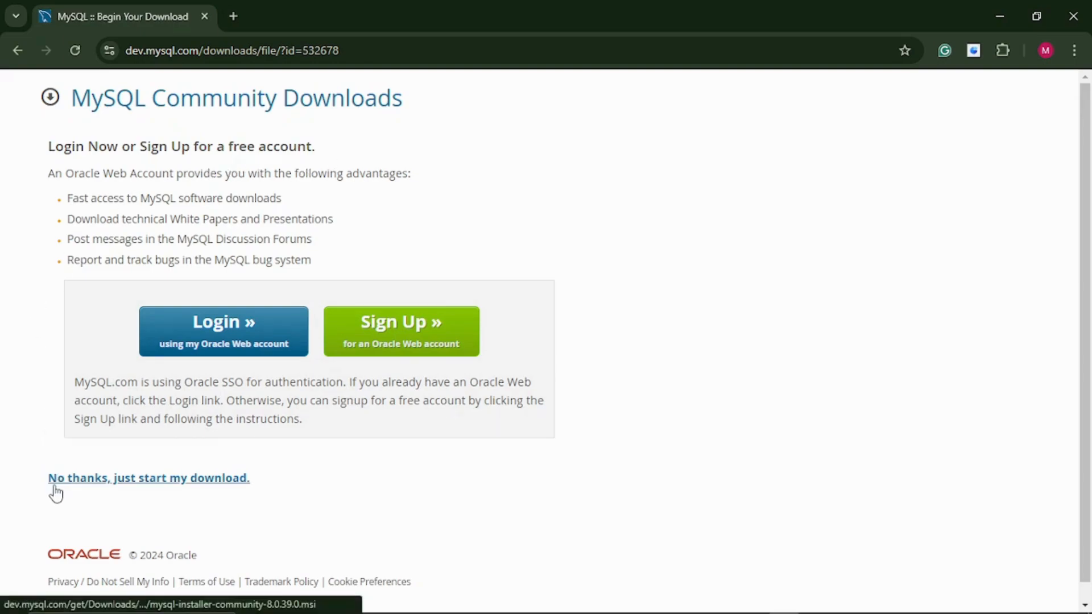
pyautogui.click(162, 482)
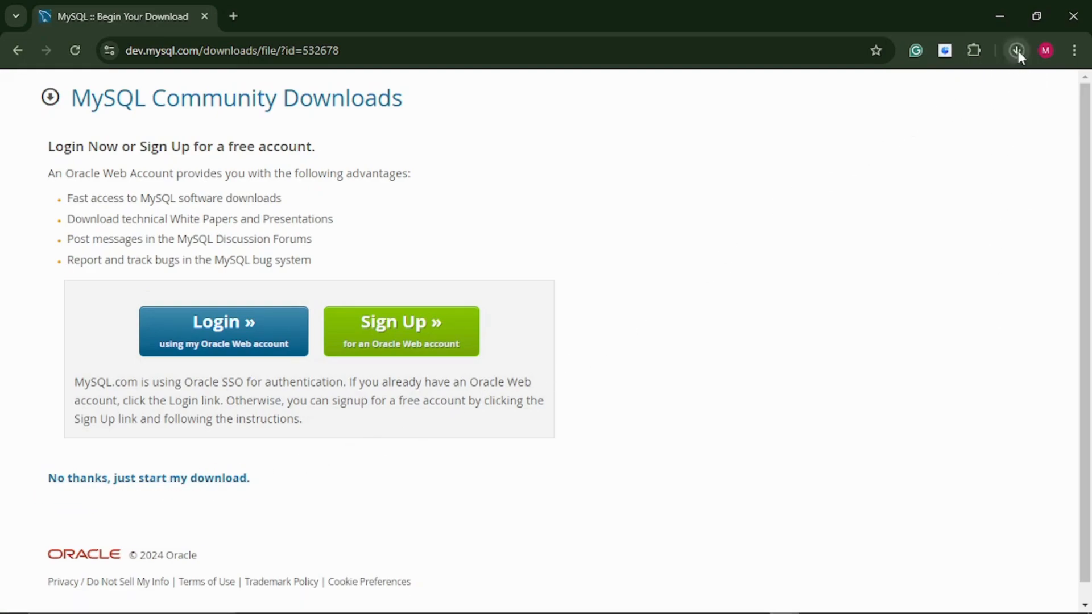
pyautogui.click(1017, 50)
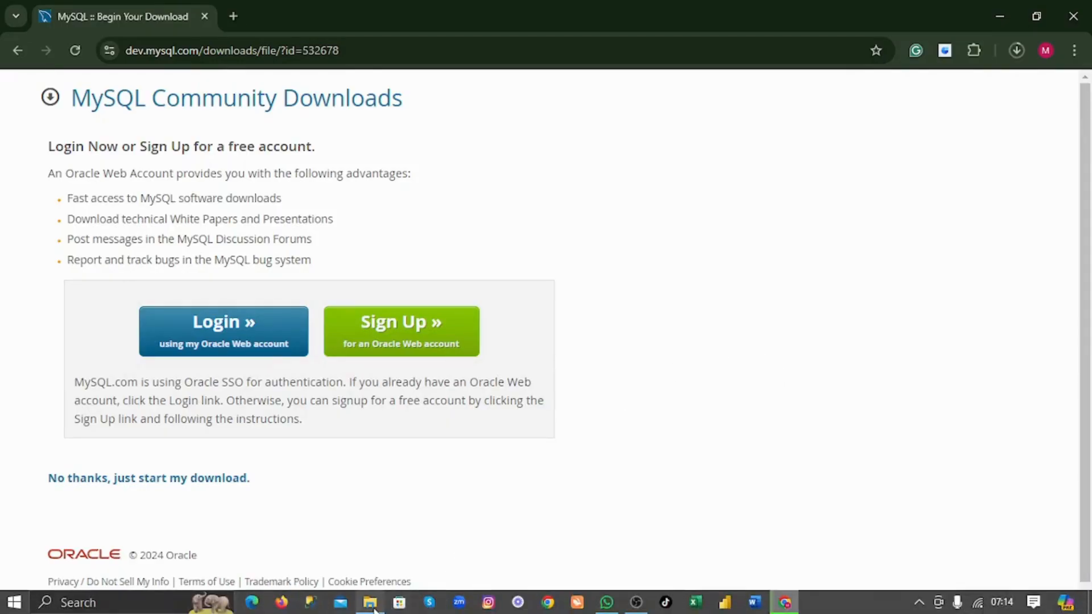
pyautogui.click(370, 601)
# Launch mysql-installer-community-8.0.39.0.msi from the Downloads > MySql folder
pyautogui.moveTo(181, 122)
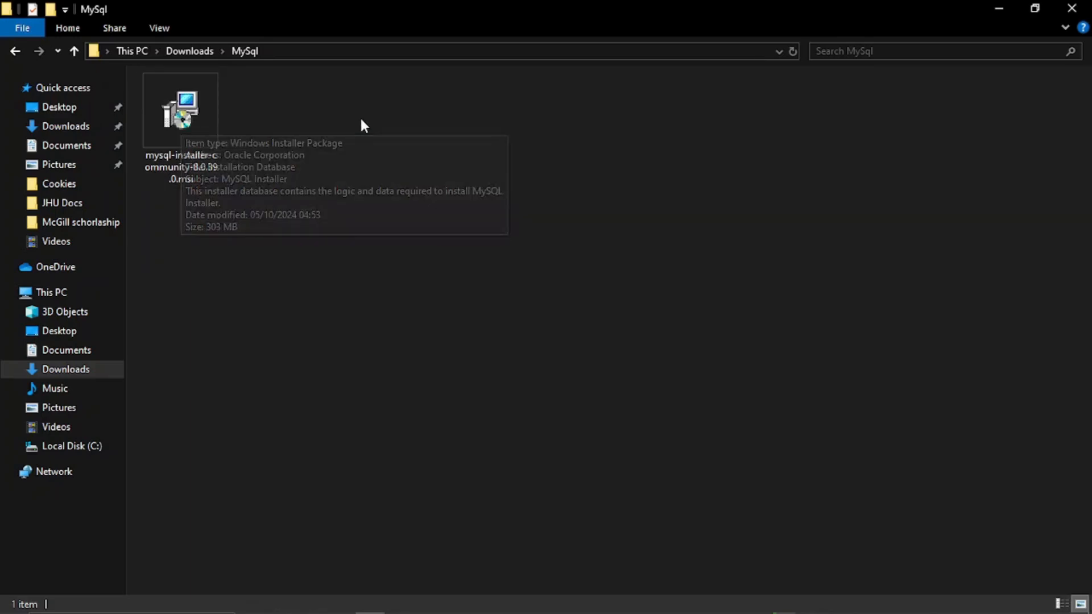
pyautogui.doubleClick(202, 114)
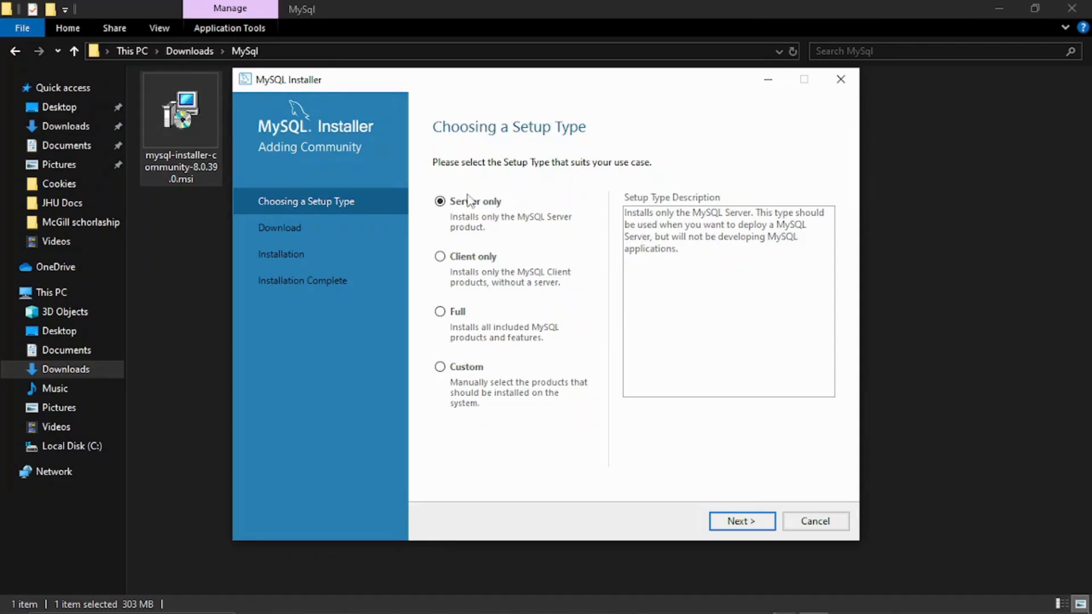
# Choose the Custom setup type and continue to Select Products
pyautogui.click(440, 368)
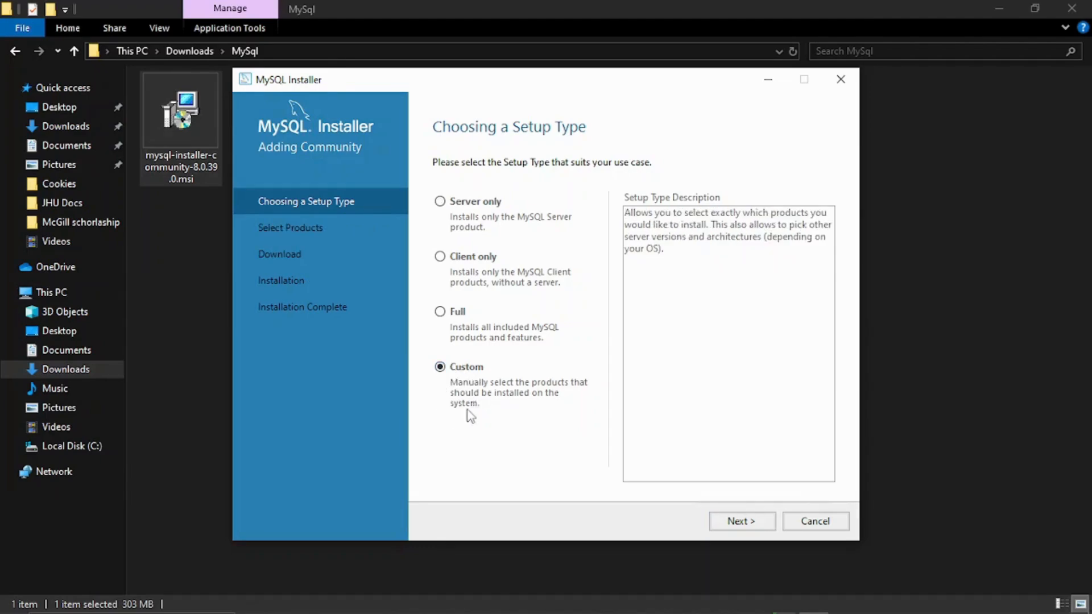
pyautogui.click(741, 521)
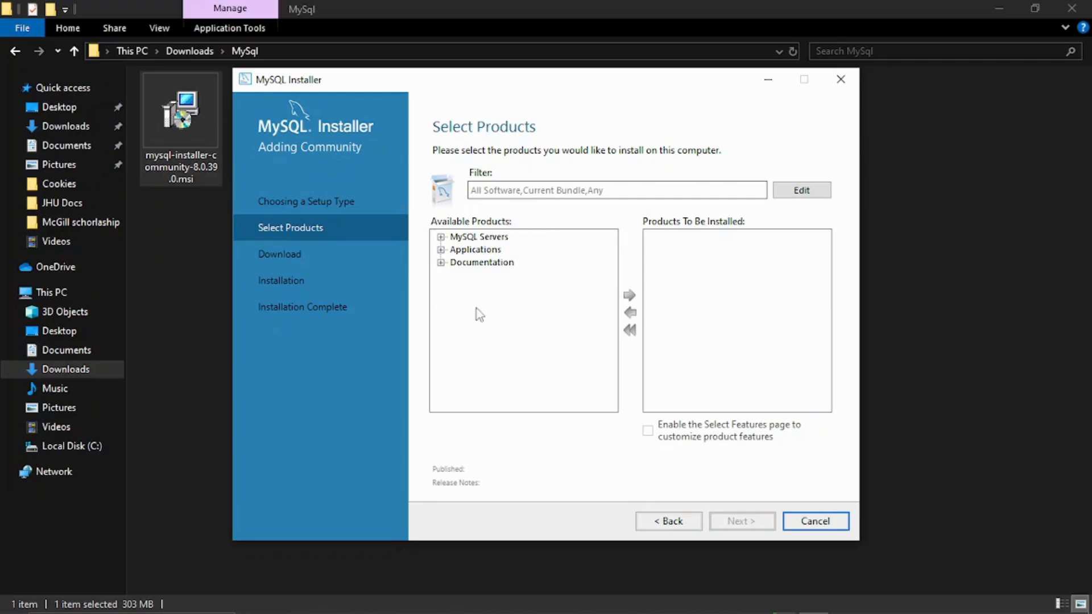
# Expand MySQL Servers > MySQL Server > MySQL Server 8.0 to reveal 8.0.39 - X64
pyautogui.click(441, 237)
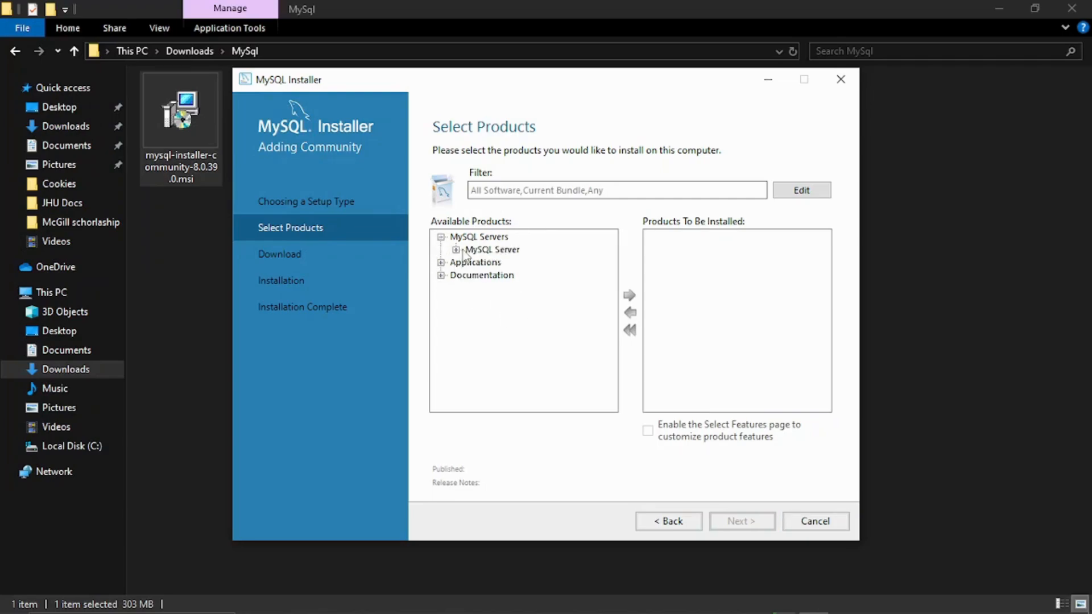
pyautogui.click(456, 250)
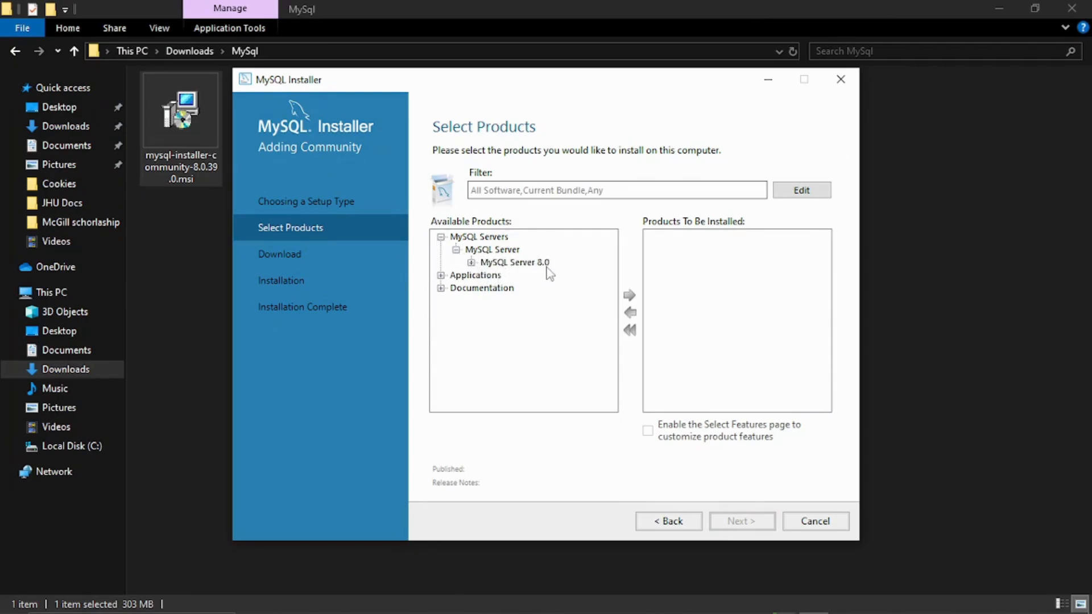
pyautogui.click(470, 263)
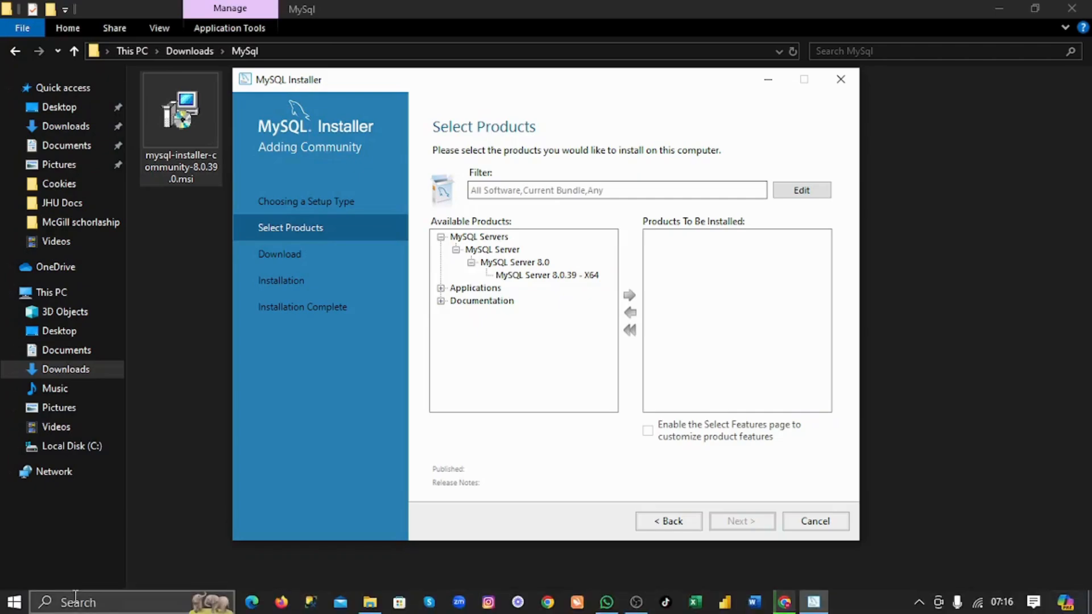
pyautogui.click(76, 606)
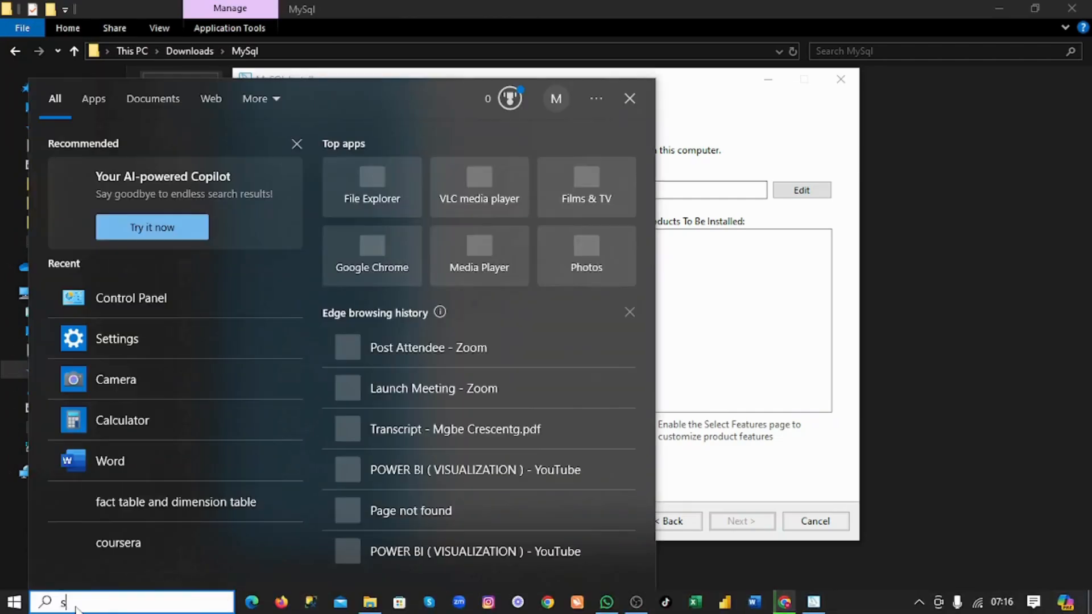
pyautogui.write('setting')
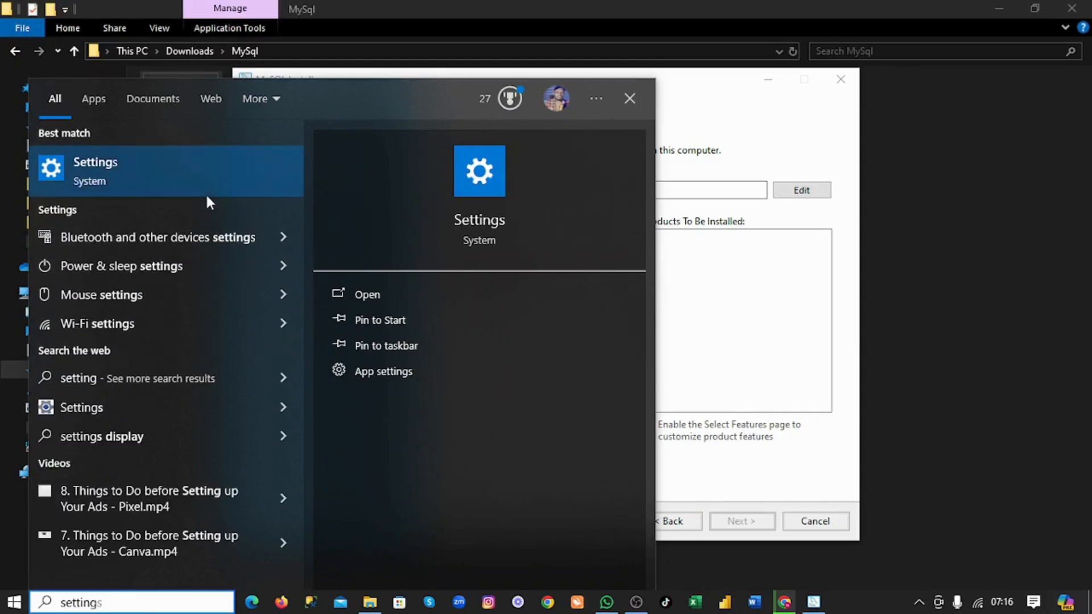
pyautogui.click(93, 162)
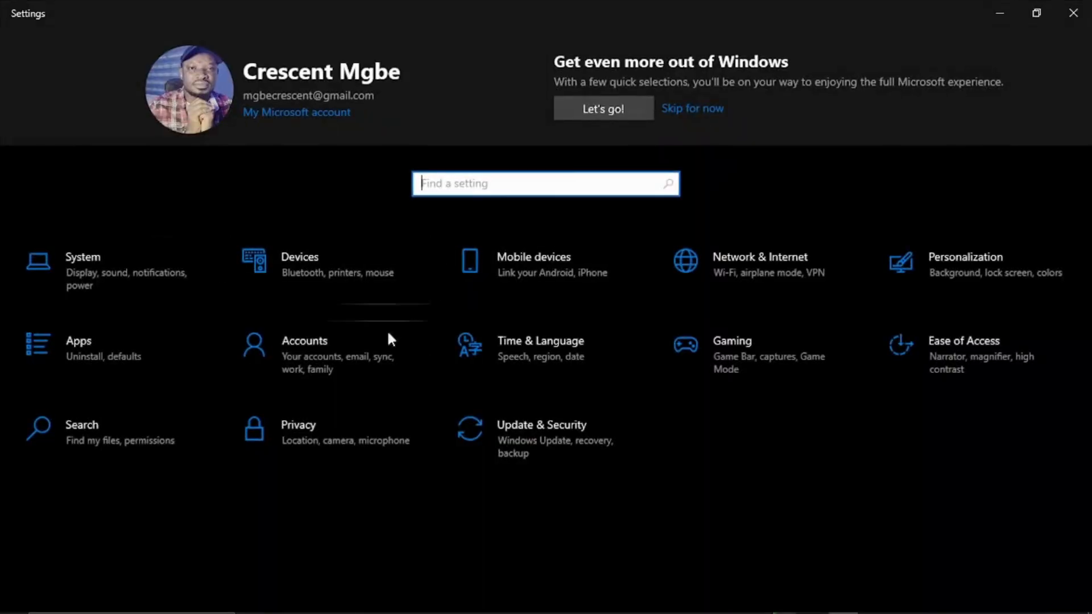
pyautogui.click(92, 261)
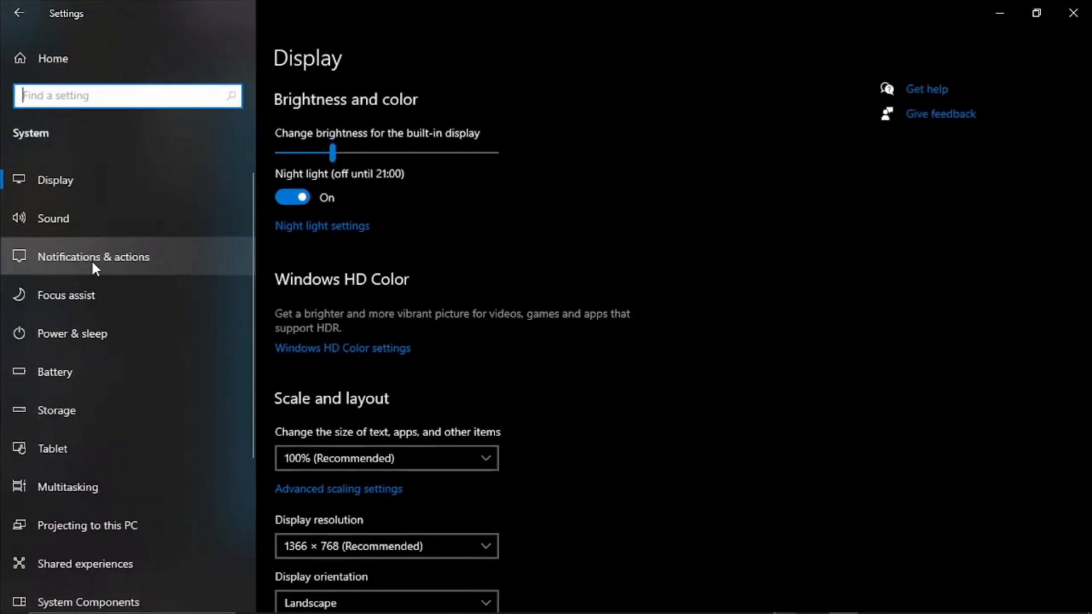
pyautogui.scroll(-4, 91, 267)
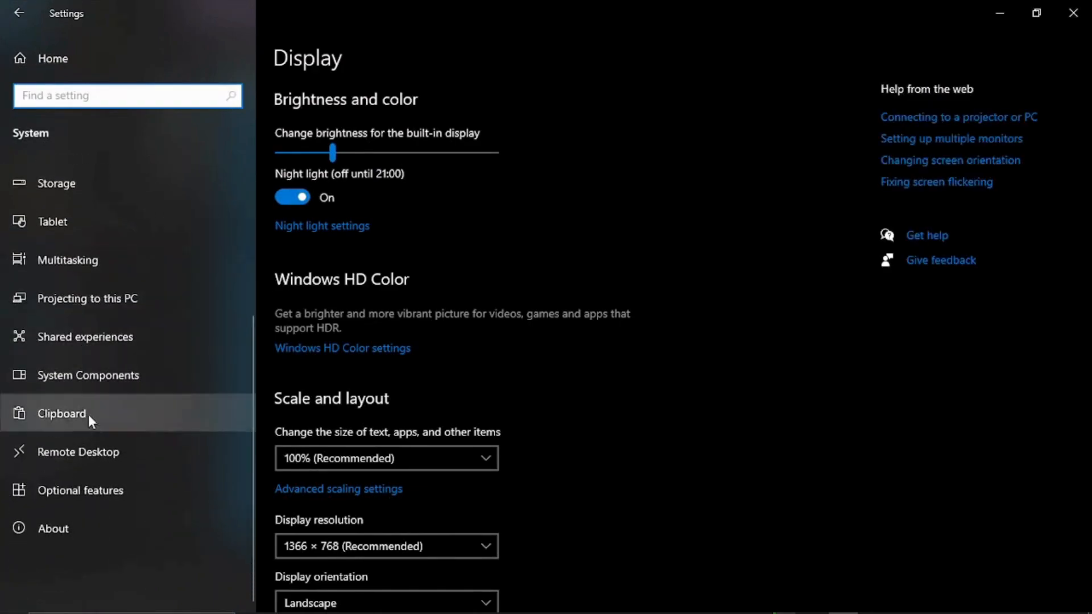
pyautogui.click(68, 530)
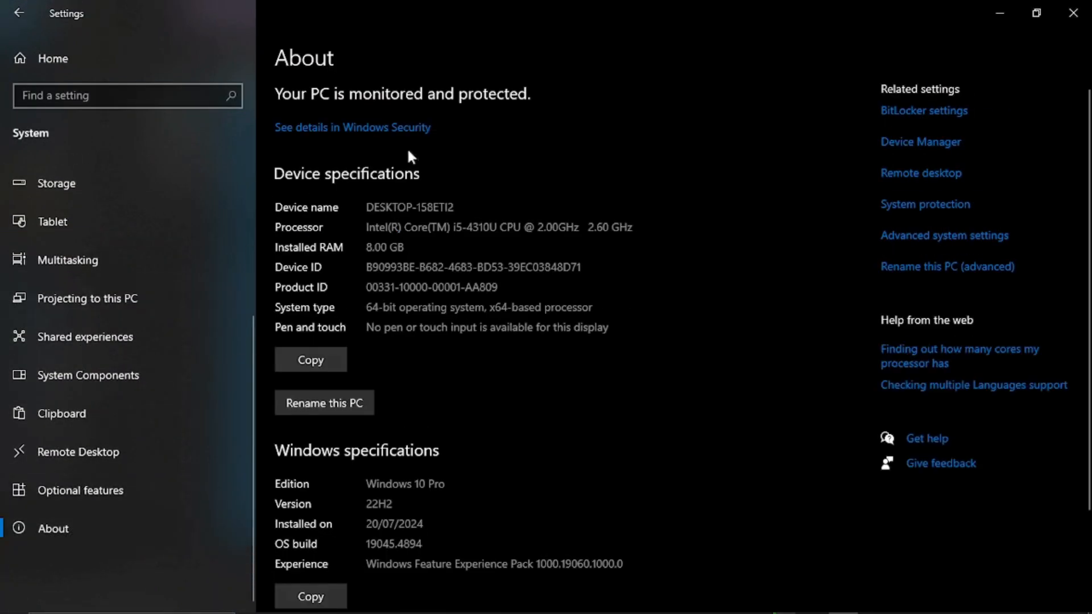
pyautogui.moveTo(370, 307); pyautogui.dragTo(593, 317)
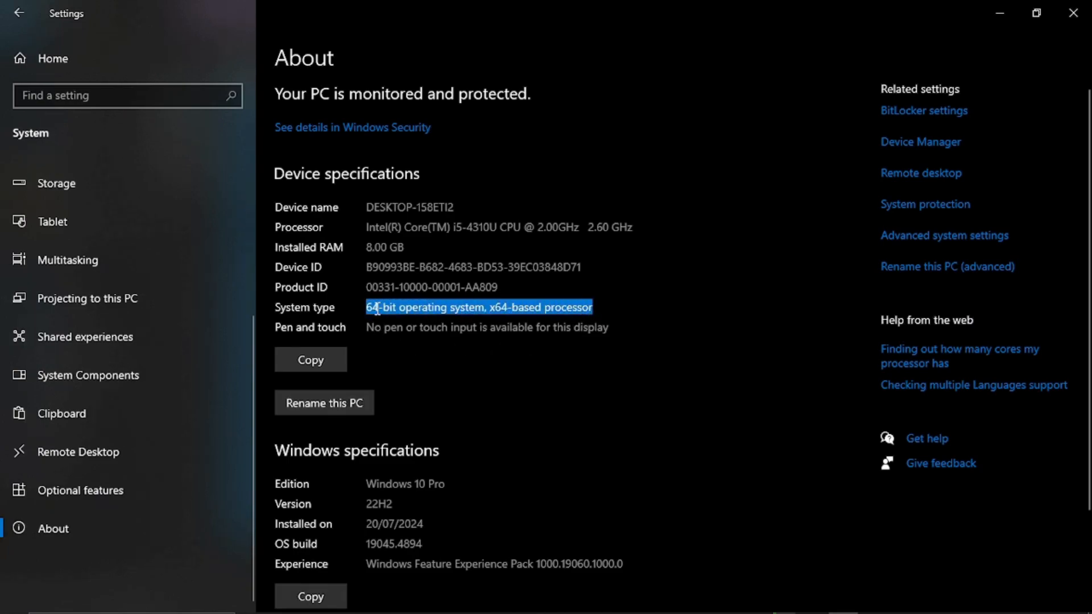
pyautogui.click(601, 311)
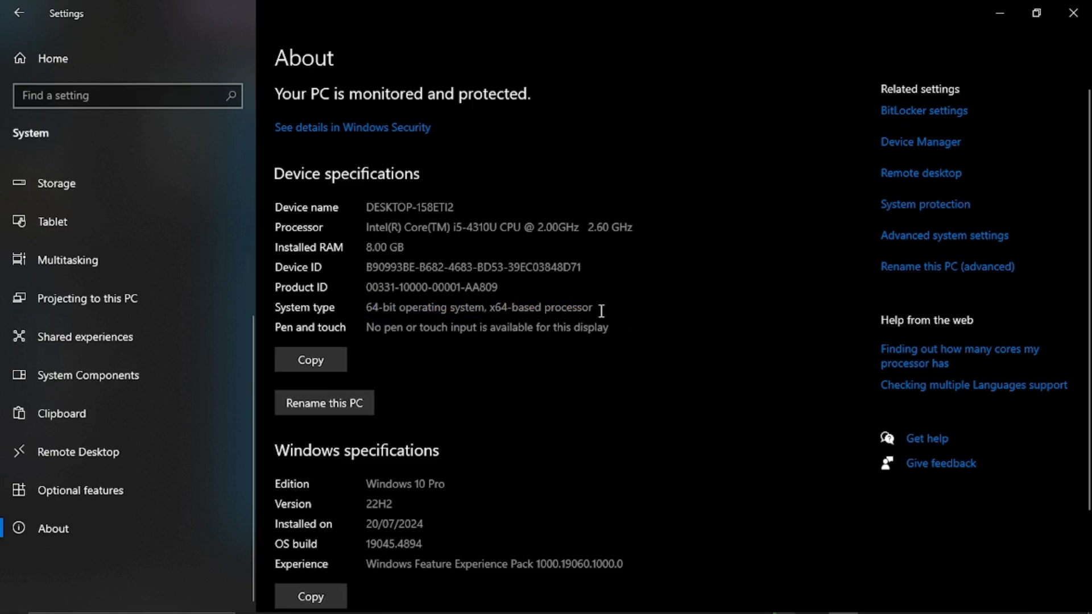
pyautogui.click(1073, 13)
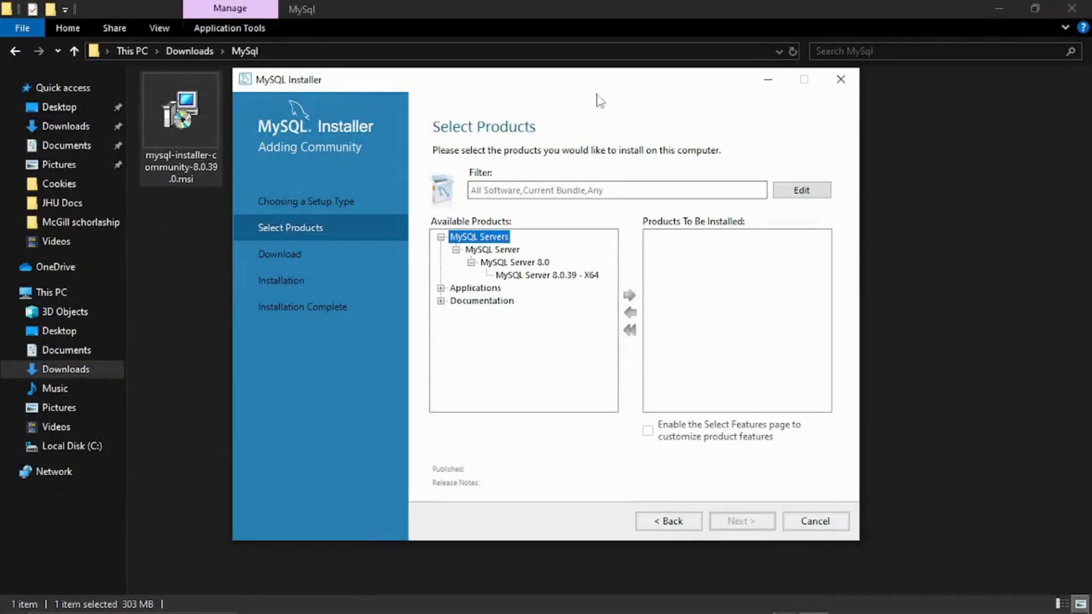
# Queue MySQL Server 8.0.39 - X64 and MySQL Workbench 8.0.38 - X64, then proceed to Installation
pyautogui.click(540, 279)
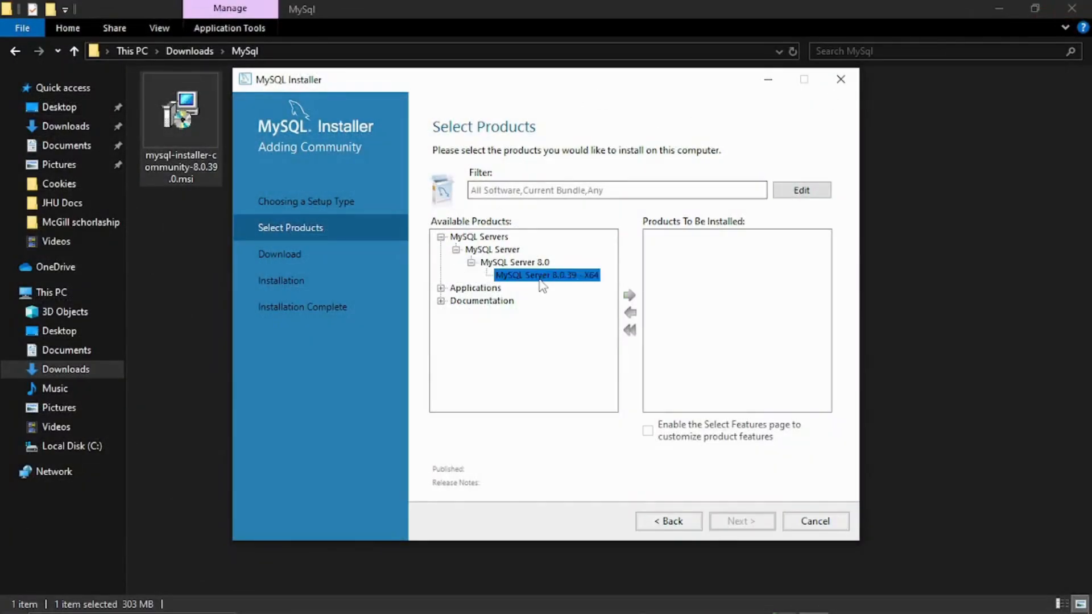
pyautogui.click(630, 297)
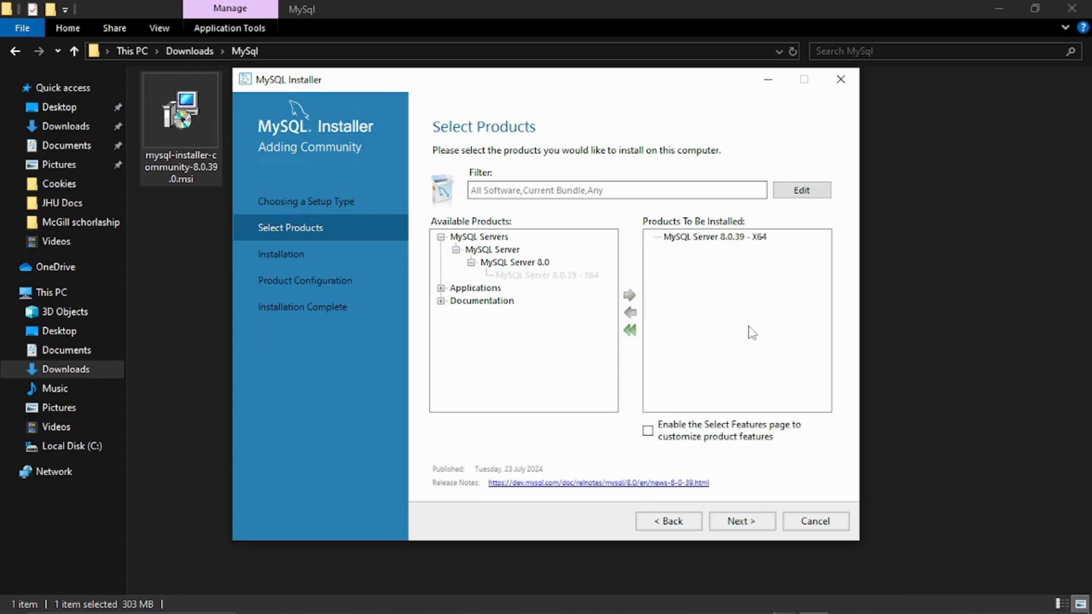
pyautogui.click(441, 289)
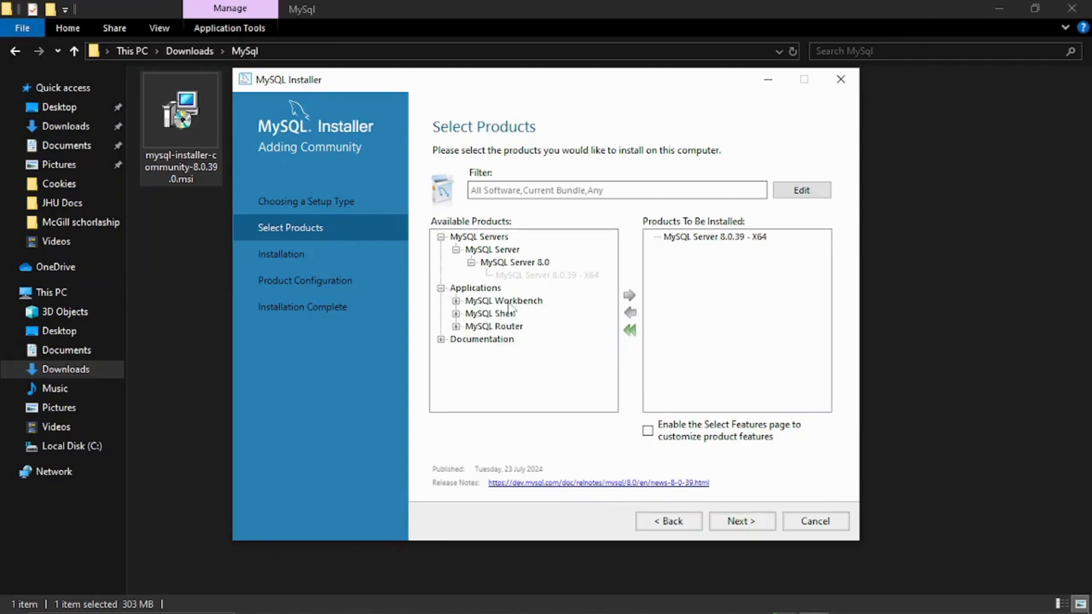
pyautogui.click(456, 301)
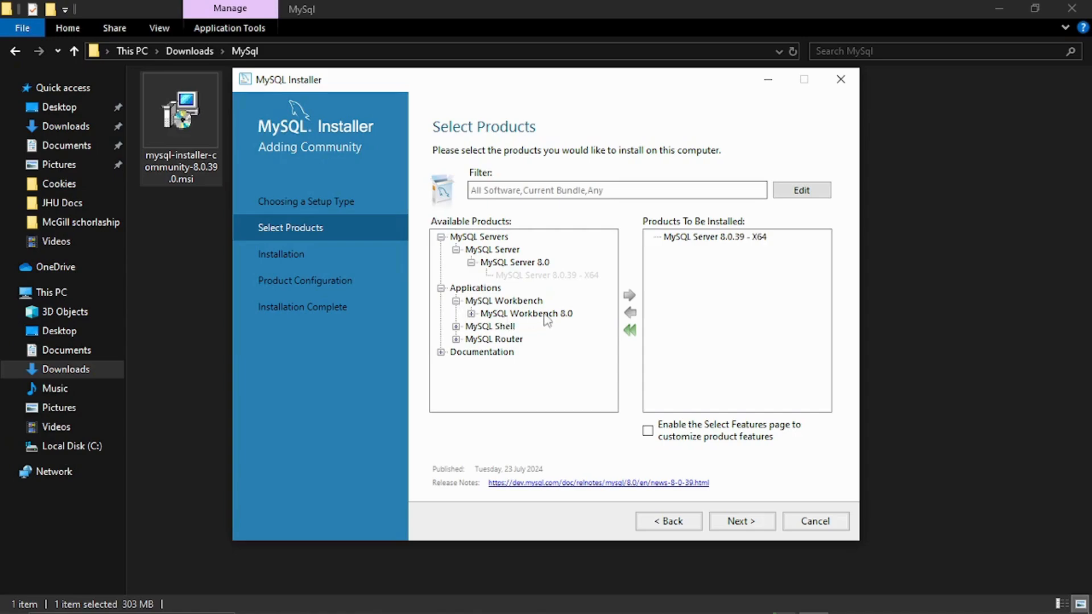
pyautogui.click(471, 313)
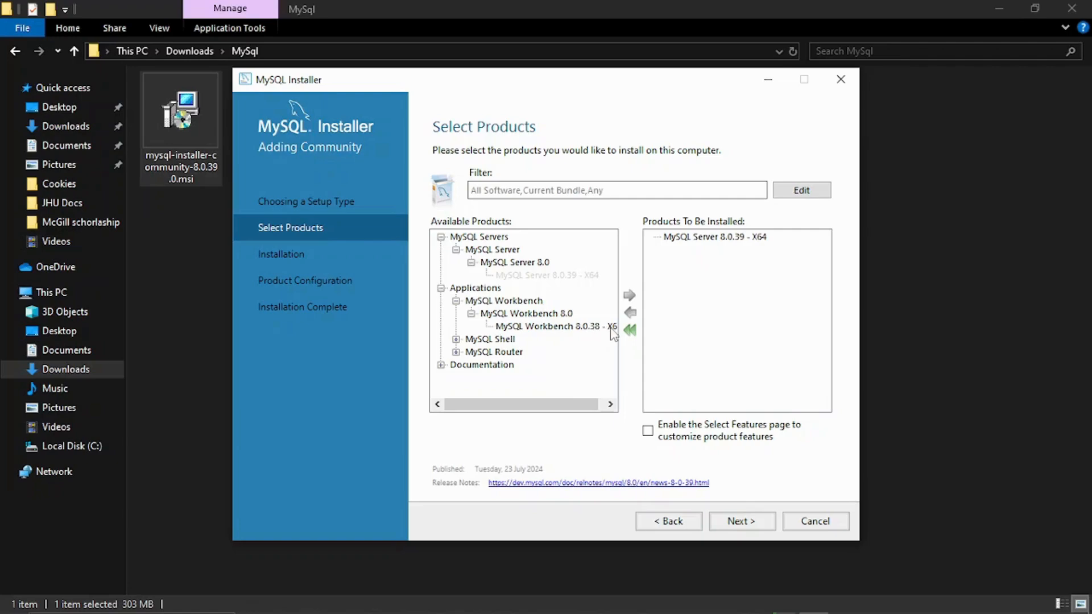
pyautogui.click(544, 327)
pyautogui.click(629, 295)
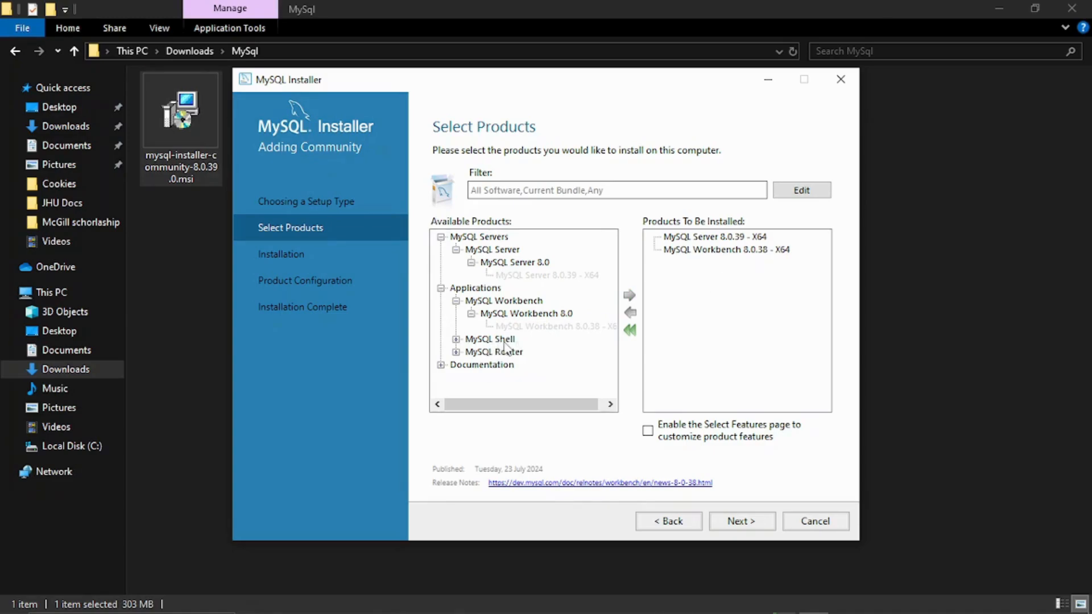
pyautogui.click(456, 339)
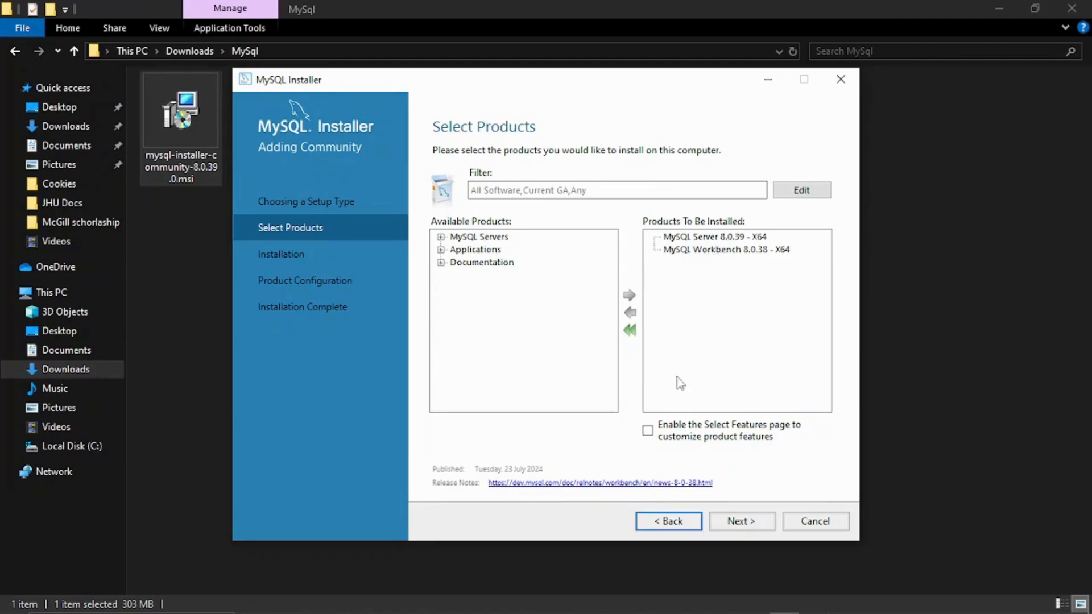
pyautogui.click(739, 522)
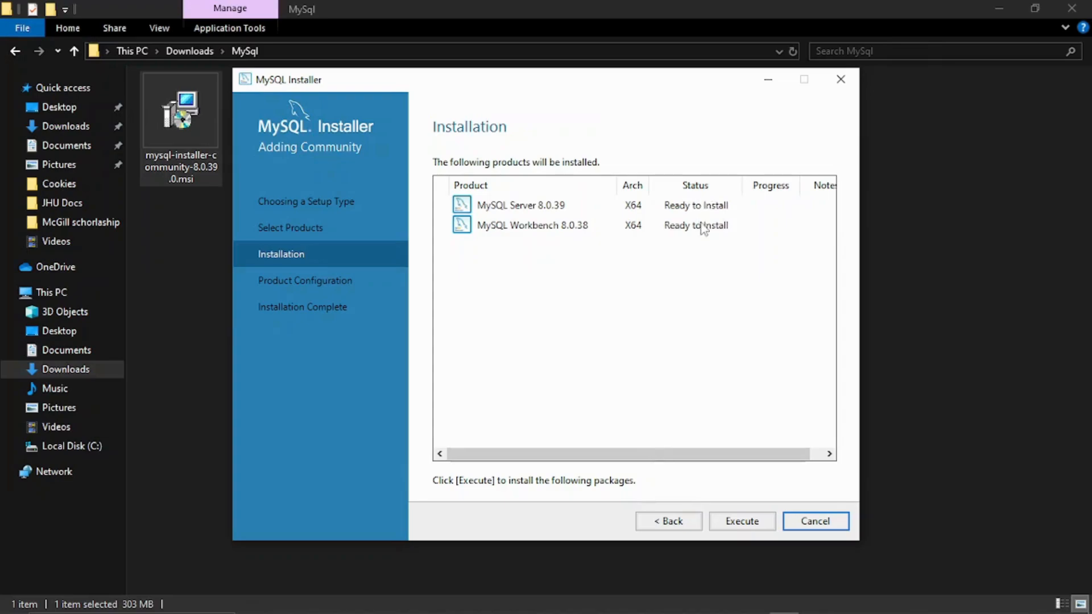
# Install Server 8.0.39 and Workbench 8.0.38, then continue to Product Configuration
pyautogui.click(747, 522)
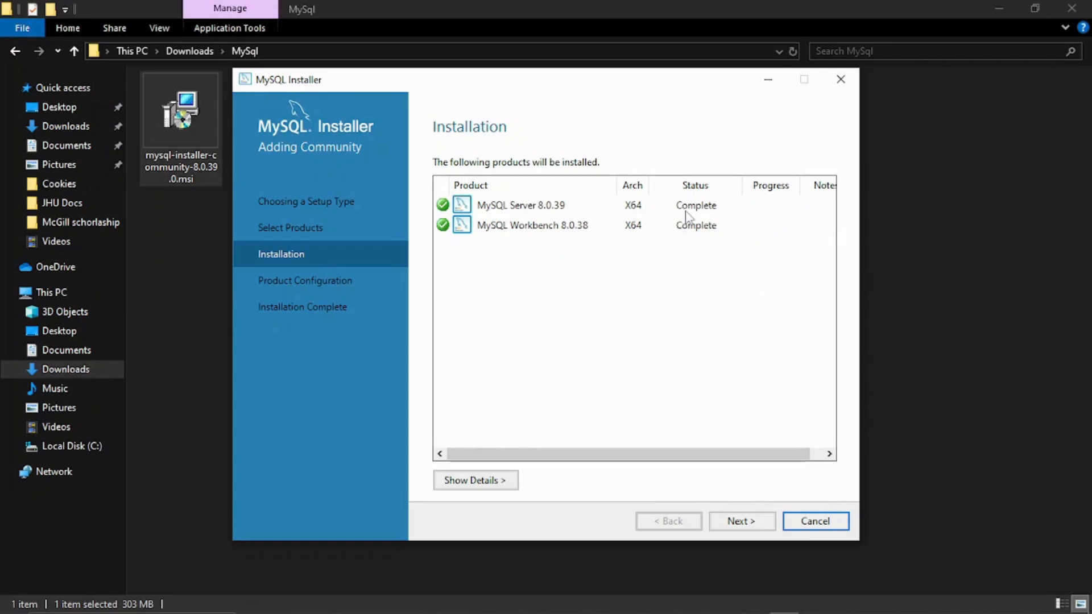
pyautogui.click(740, 521)
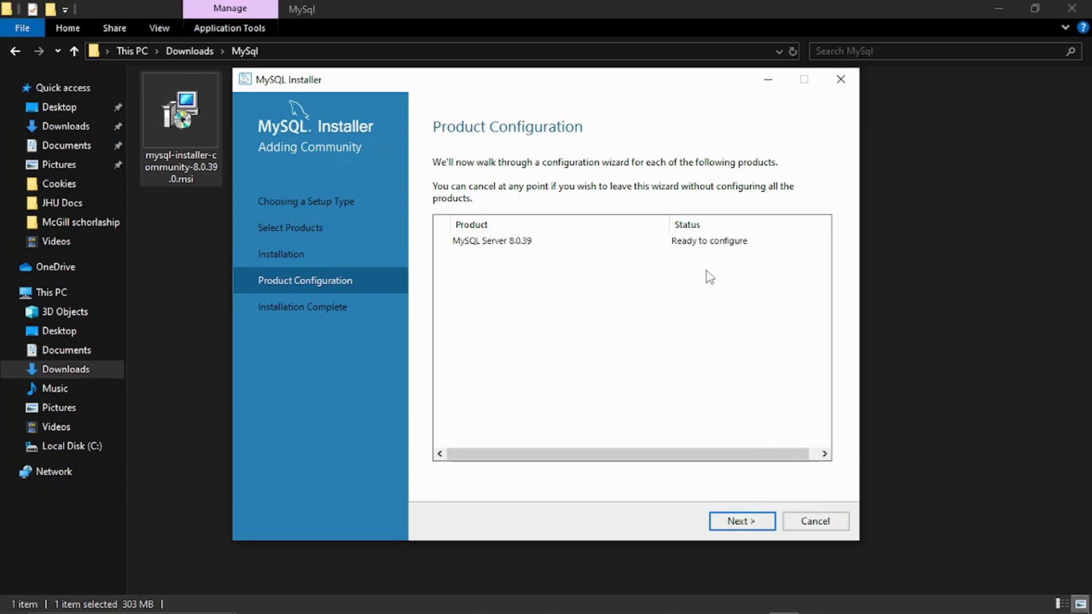
# Begin configuring MySQL Server 8.0.39, leaving the TCP/IP port at 3306
pyautogui.click(741, 522)
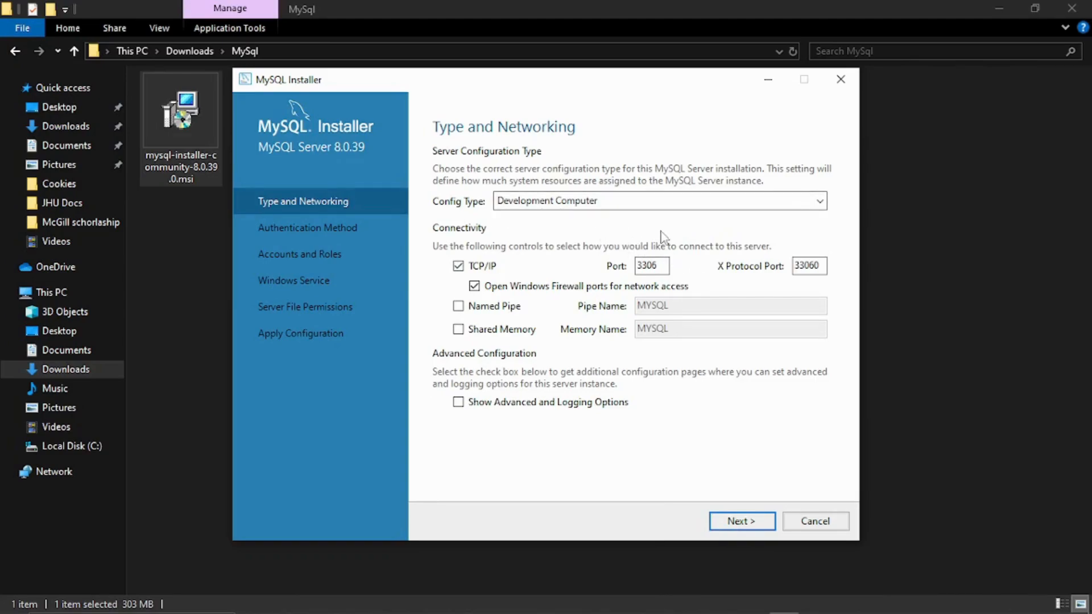
pyautogui.moveTo(663, 266); pyautogui.dragTo(639, 265)
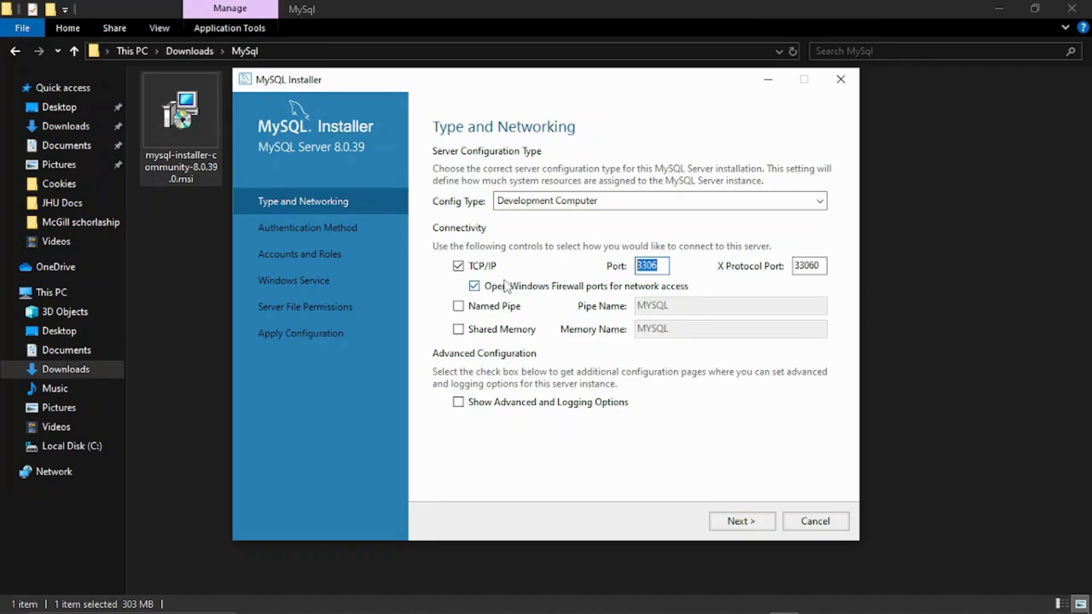
pyautogui.click(664, 265)
# On the Authentication Method step, keep 'Use Strong Password Encryption for Authentication' selected
pyautogui.click(737, 522)
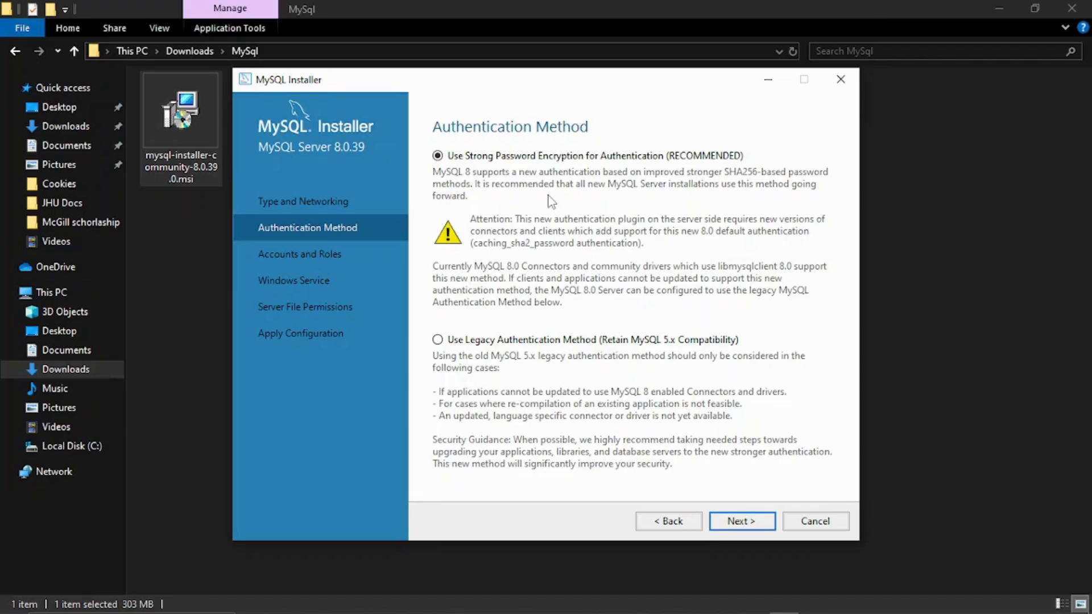
pyautogui.click(490, 159)
# Enter and confirm the MySQL root password (Medium strength), then continue to Windows Service
pyautogui.click(745, 522)
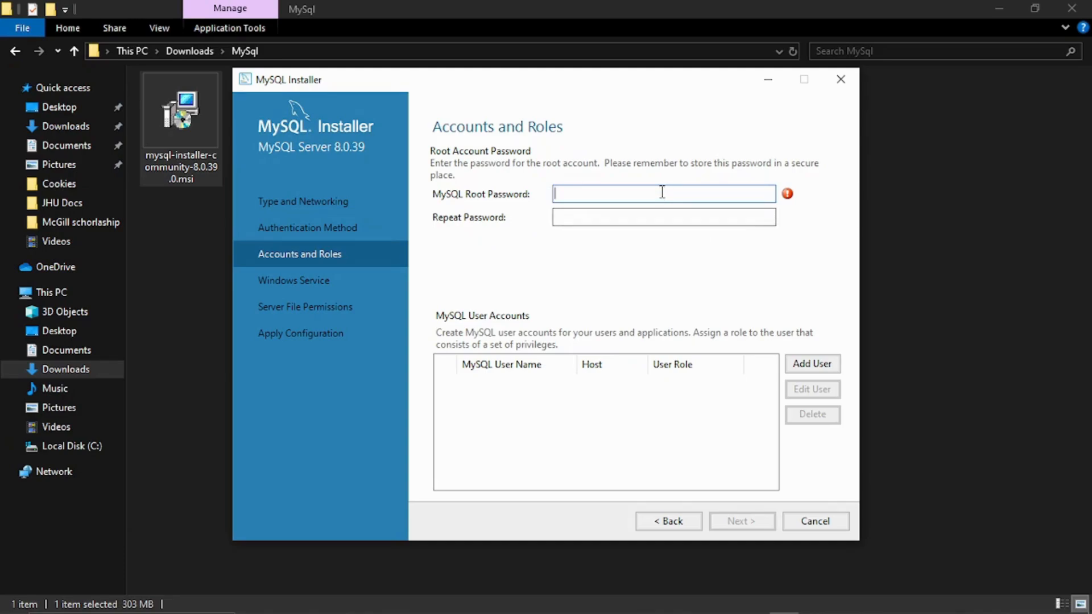
pyautogui.write('1234567890')
pyautogui.click(642, 218)
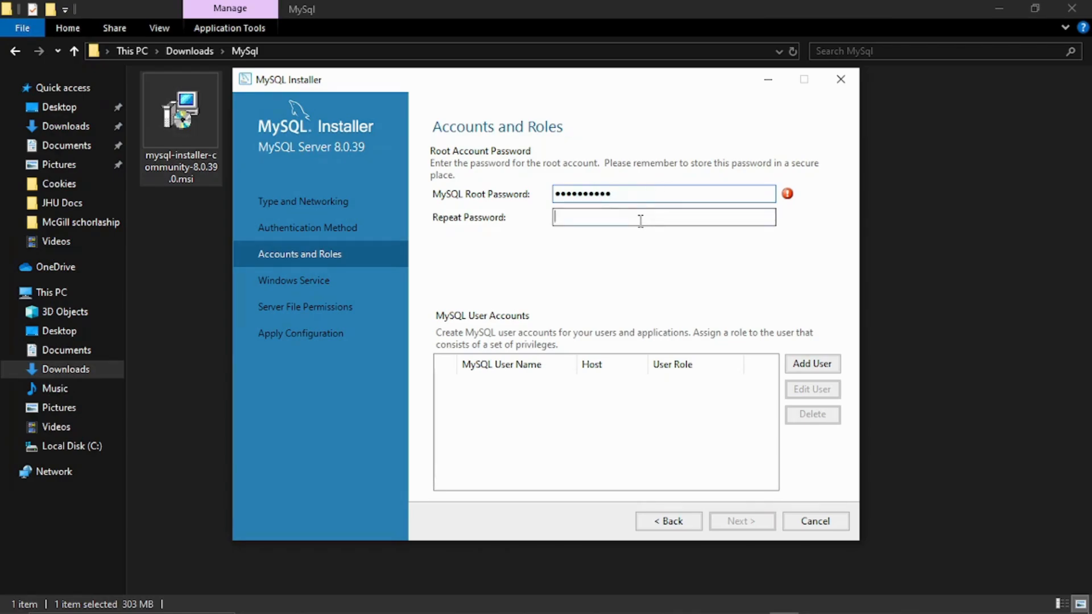
pyautogui.write('12345678910')
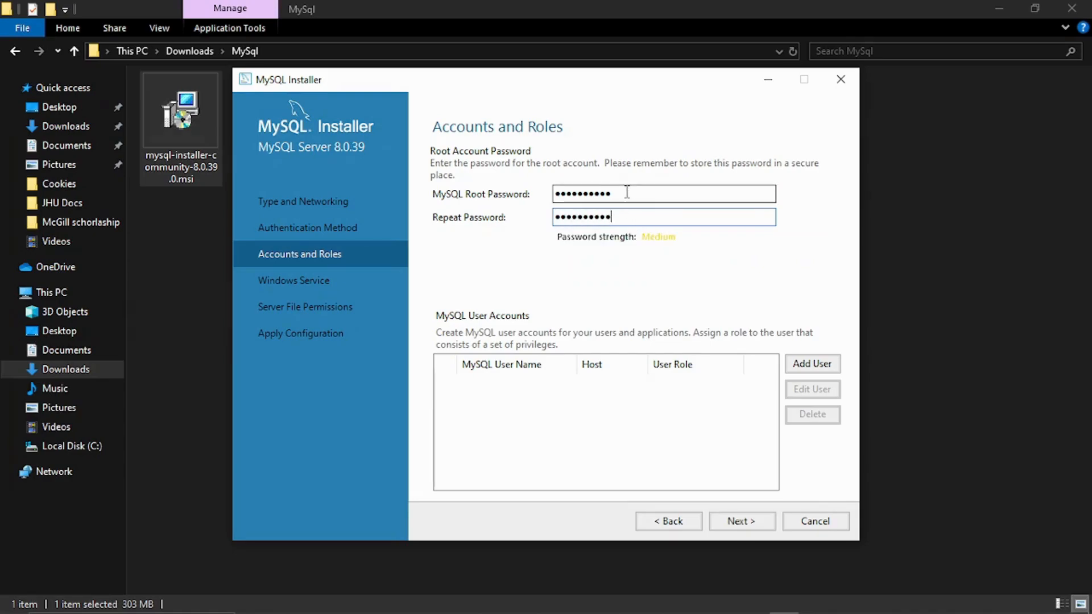
pyautogui.moveTo(622, 191); pyautogui.dragTo(558, 222)
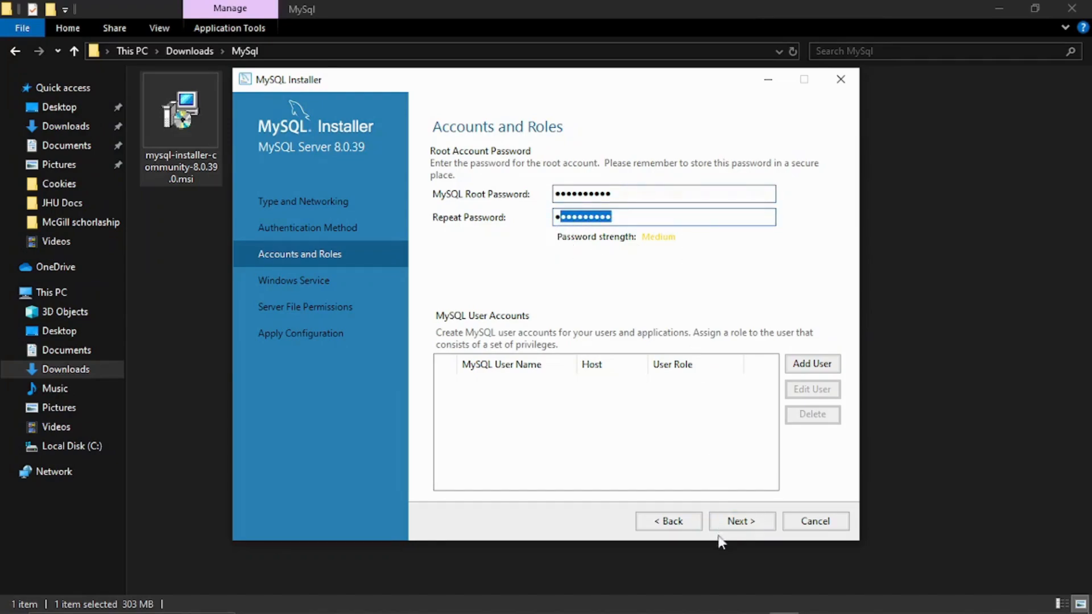
pyautogui.click(754, 520)
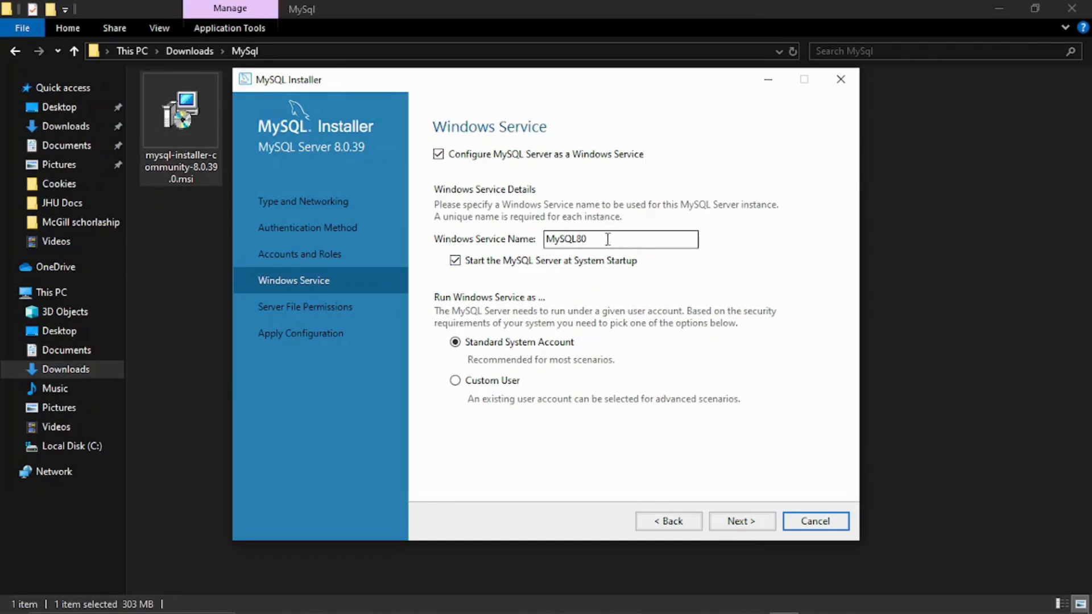
pyautogui.moveTo(603, 239); pyautogui.dragTo(492, 246)
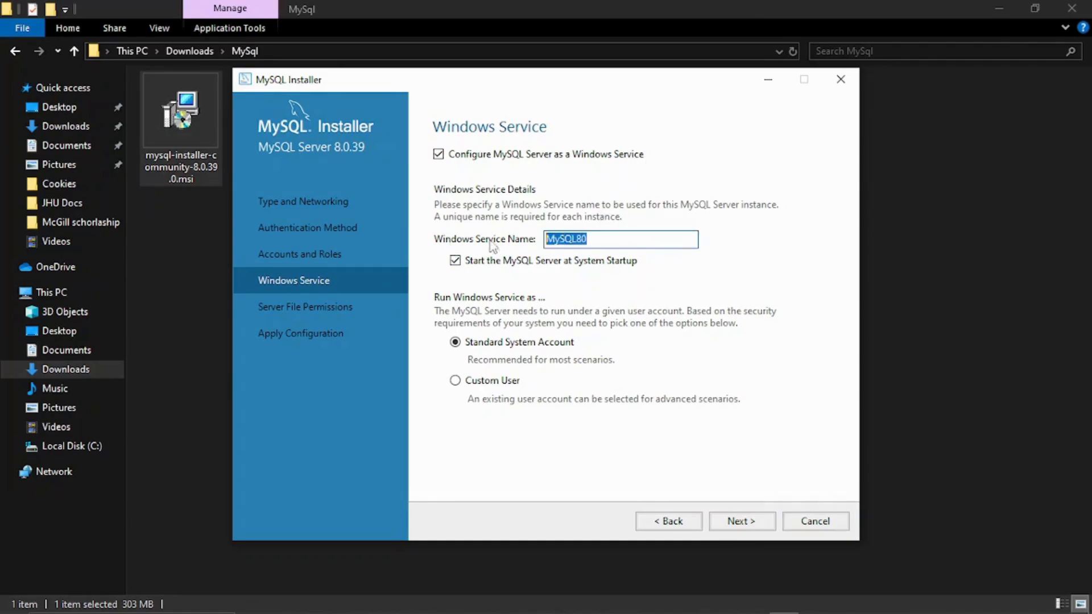
pyautogui.click(604, 235)
pyautogui.doubleClick(595, 242)
pyautogui.click(596, 241)
pyautogui.moveTo(597, 241); pyautogui.dragTo(538, 243)
pyautogui.click(611, 237)
# Keep the default full-access server file permissions and proceed to Apply Configuration
pyautogui.click(747, 522)
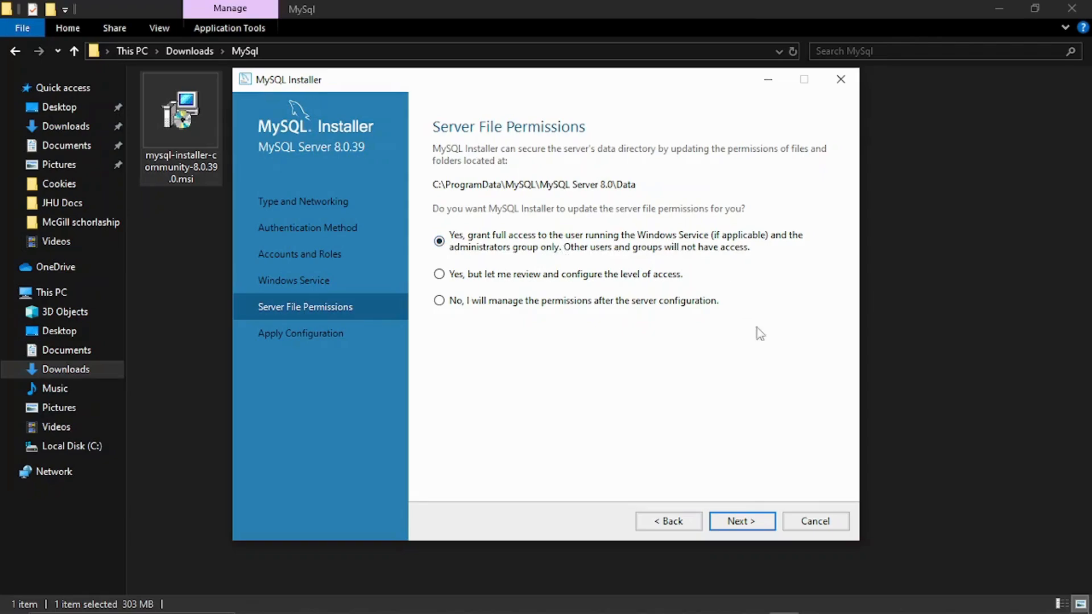
pyautogui.click(741, 522)
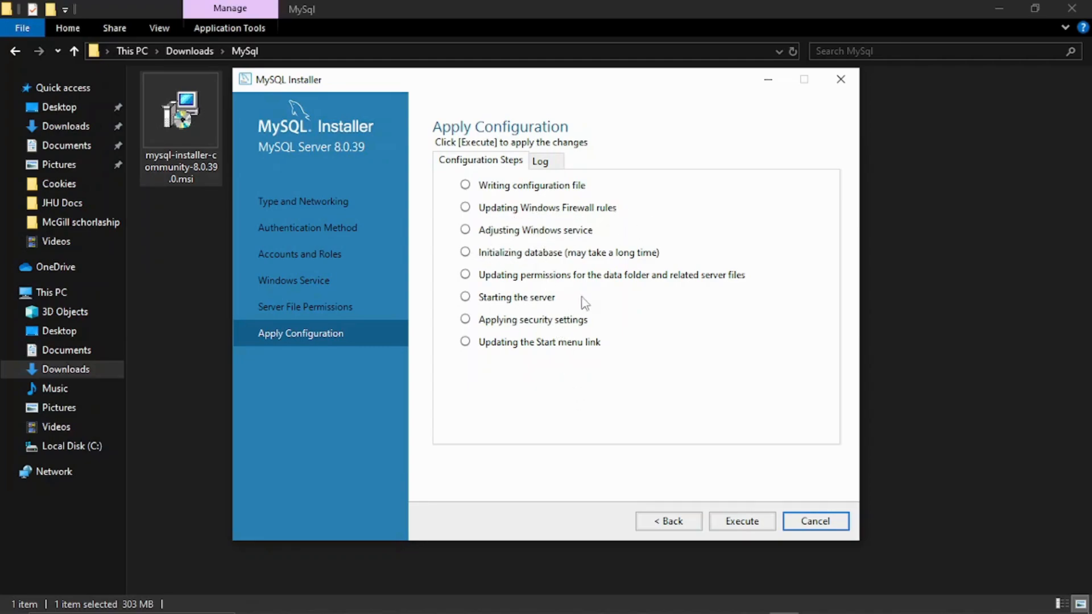
# Execute all eight MySQL Server 8.0.39 configuration tasks and return to Product Configuration
pyautogui.click(738, 528)
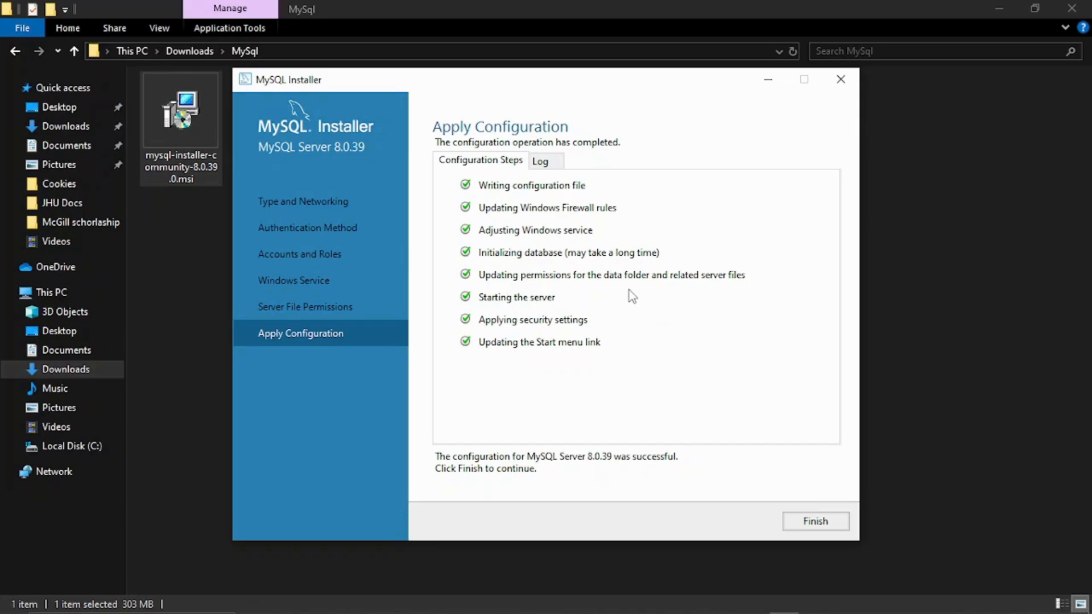
pyautogui.click(813, 522)
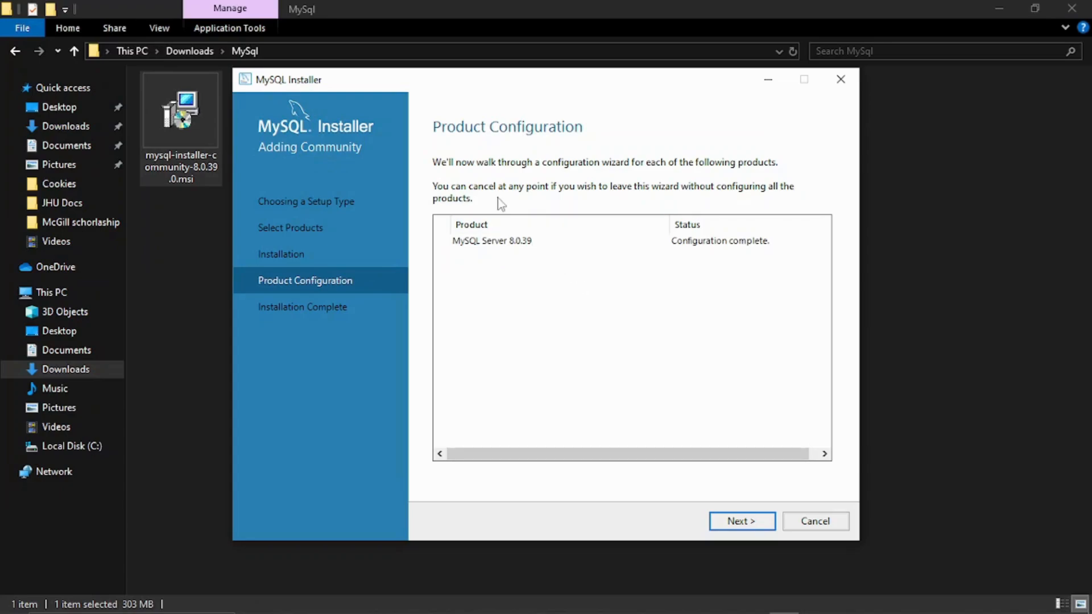
# Finish setup with 'Start MySQL Workbench after setup' left checked, closing the installer
pyautogui.click(742, 523)
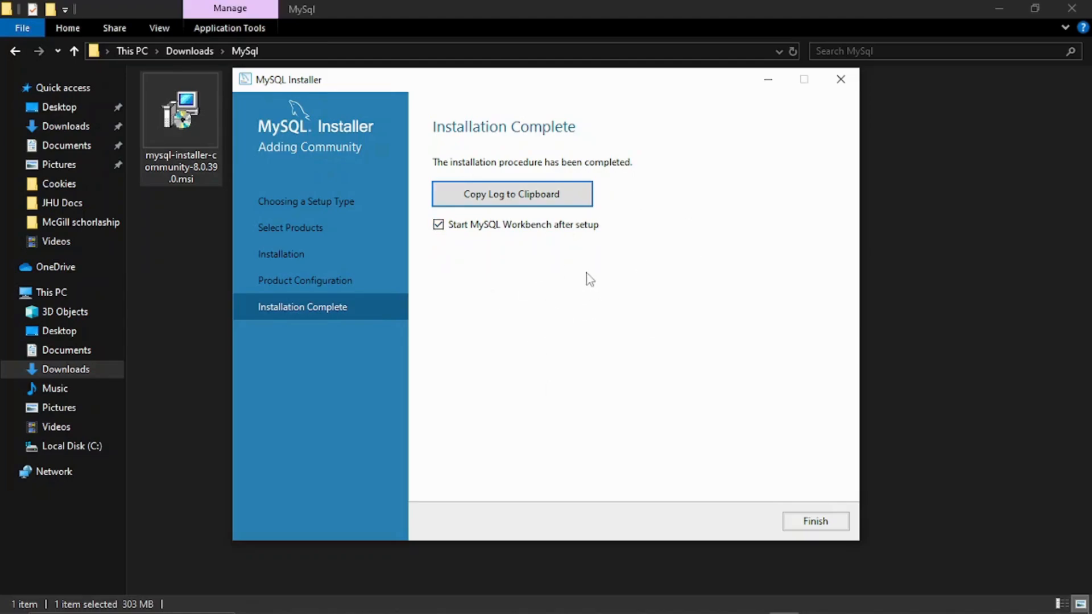
pyautogui.click(438, 225)
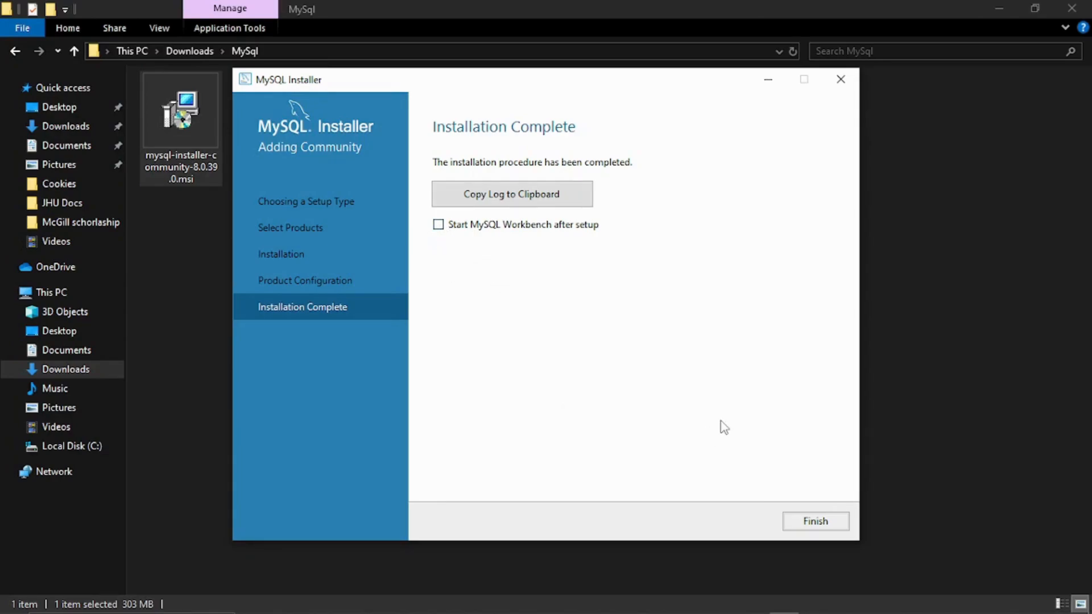
pyautogui.click(438, 225)
pyautogui.click(817, 522)
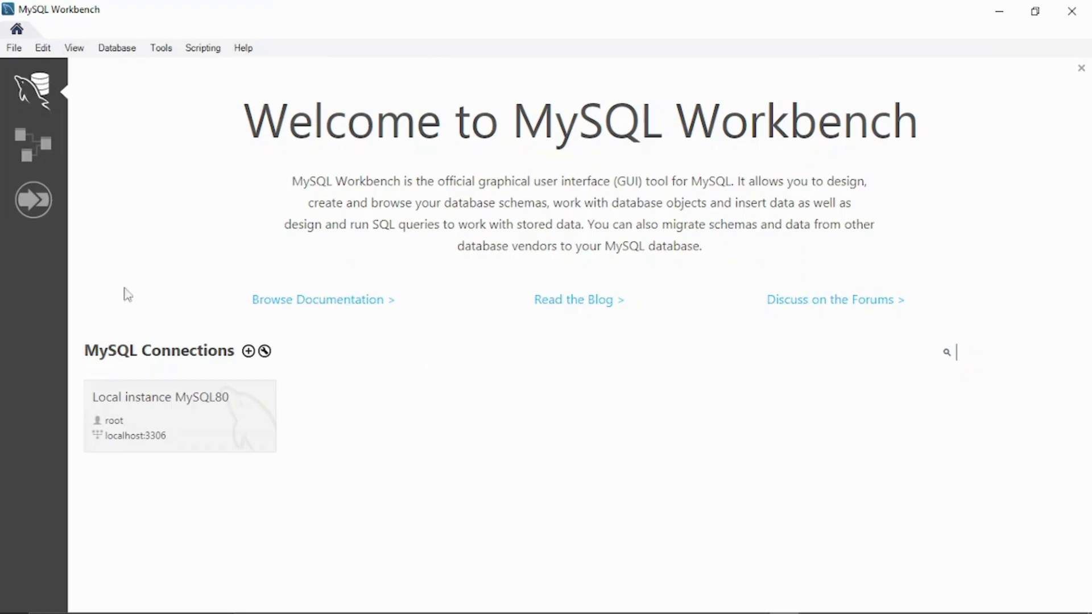
# Open the Local instance MySQL80 connection and log in with the root password
pyautogui.click(196, 413)
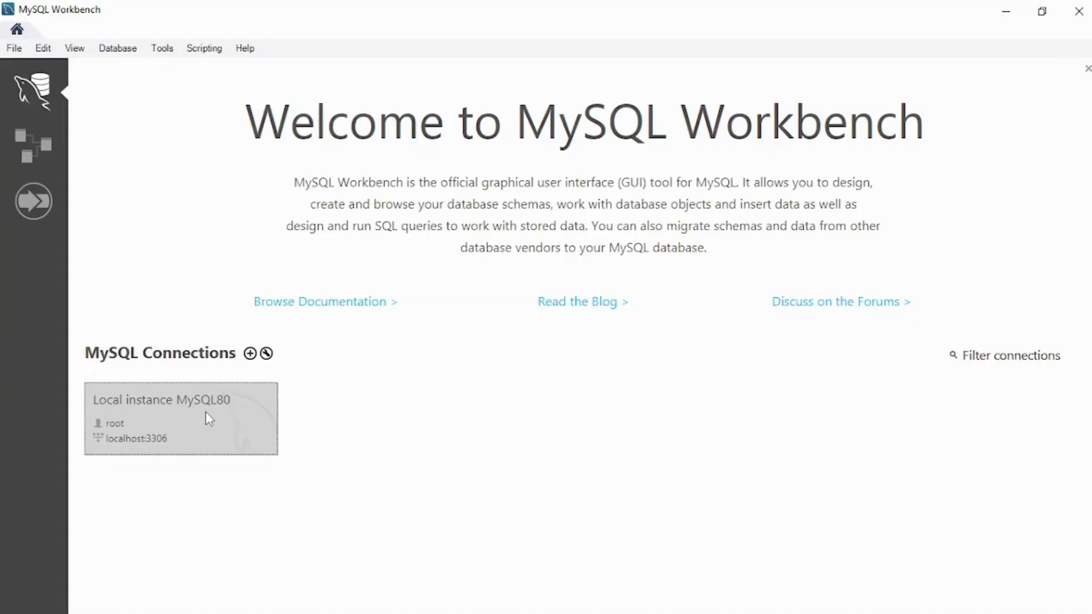
pyautogui.click(204, 413)
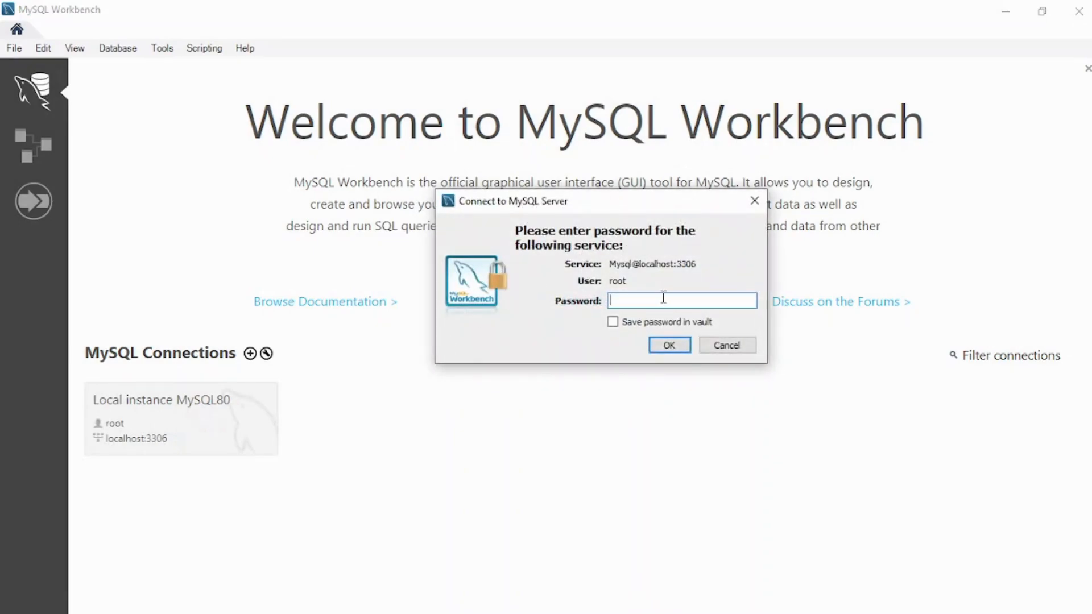
pyautogui.write('**********')
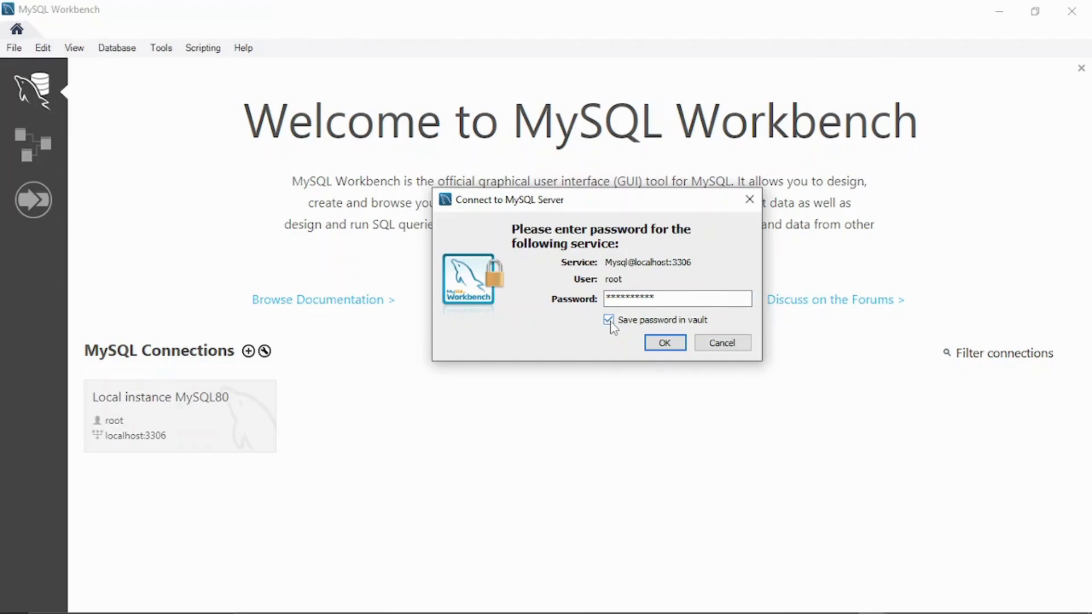
pyautogui.click(670, 343)
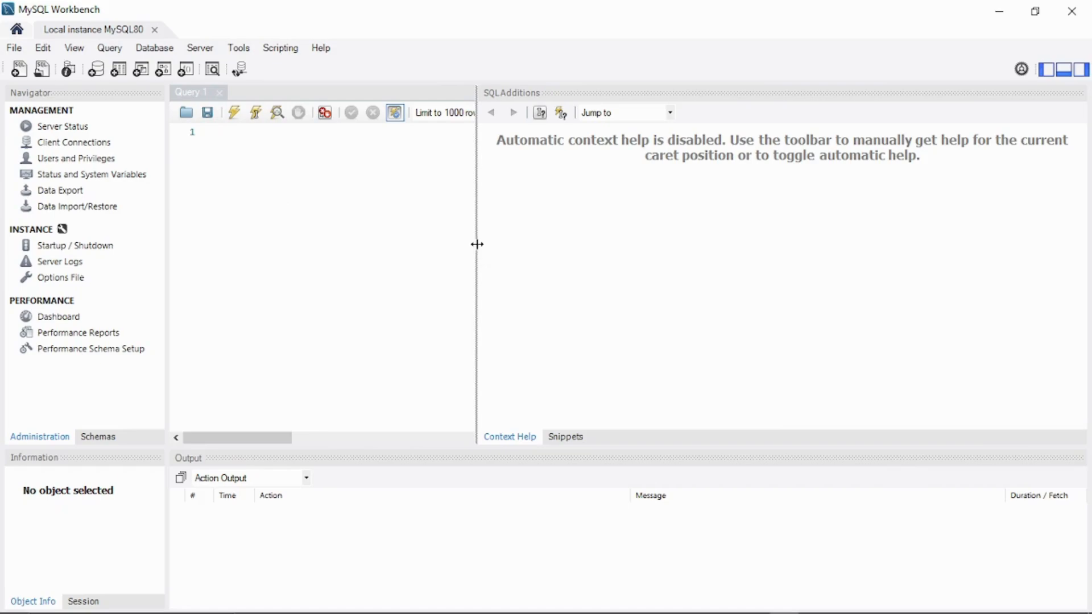
# Widen the Query 1 editor by dragging the SQL Additions splitter to the right
pyautogui.moveTo(478, 244); pyautogui.dragTo(904, 246)
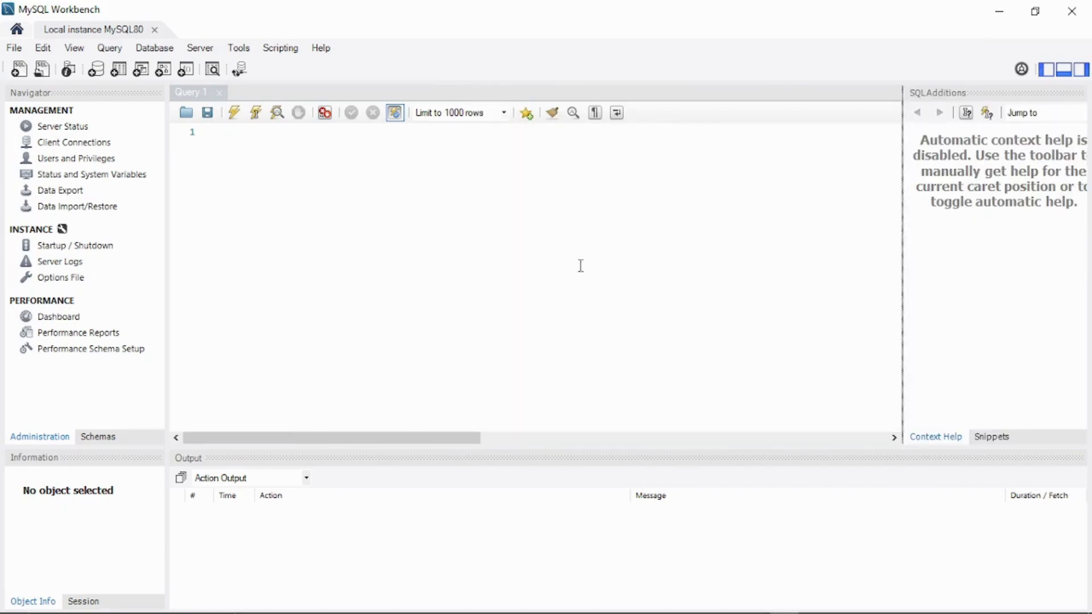
pyautogui.click(461, 268)
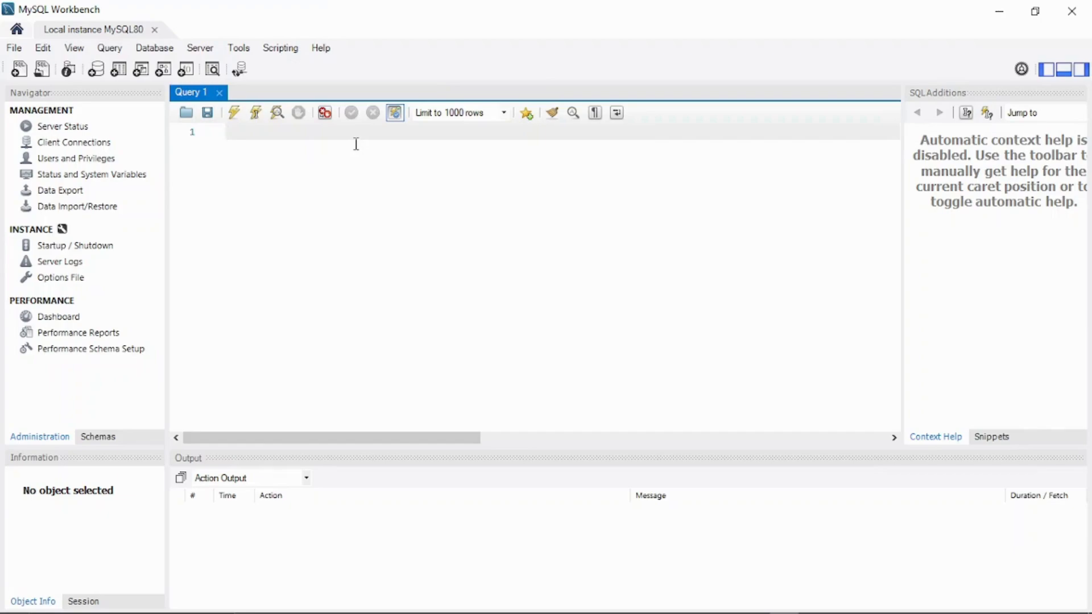
# Write 'create database customer' in Query 1, select it, and execute it
pyautogui.write('creeat')
pyautogui.press('BackSpace')
pyautogui.write('ate database ')
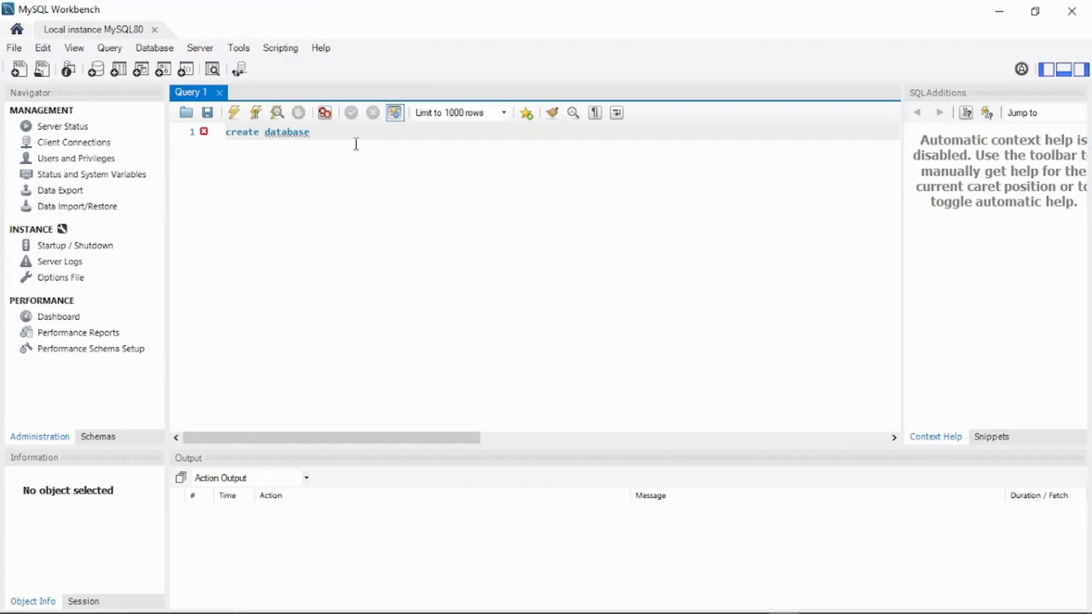
pyautogui.write('customer')
pyautogui.moveTo(365, 134); pyautogui.dragTo(225, 132)
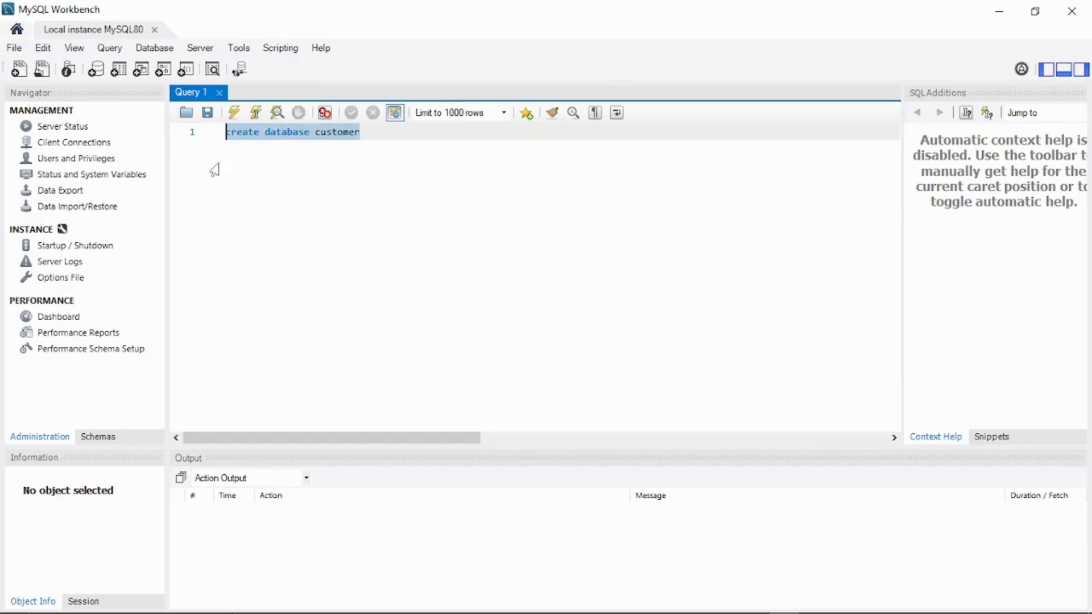
pyautogui.click(235, 113)
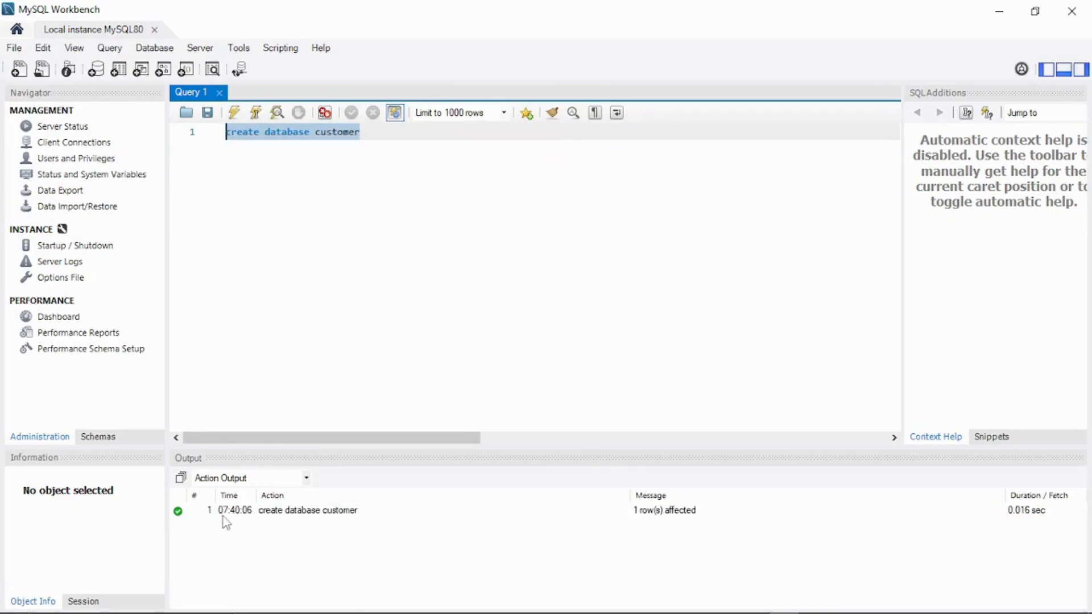